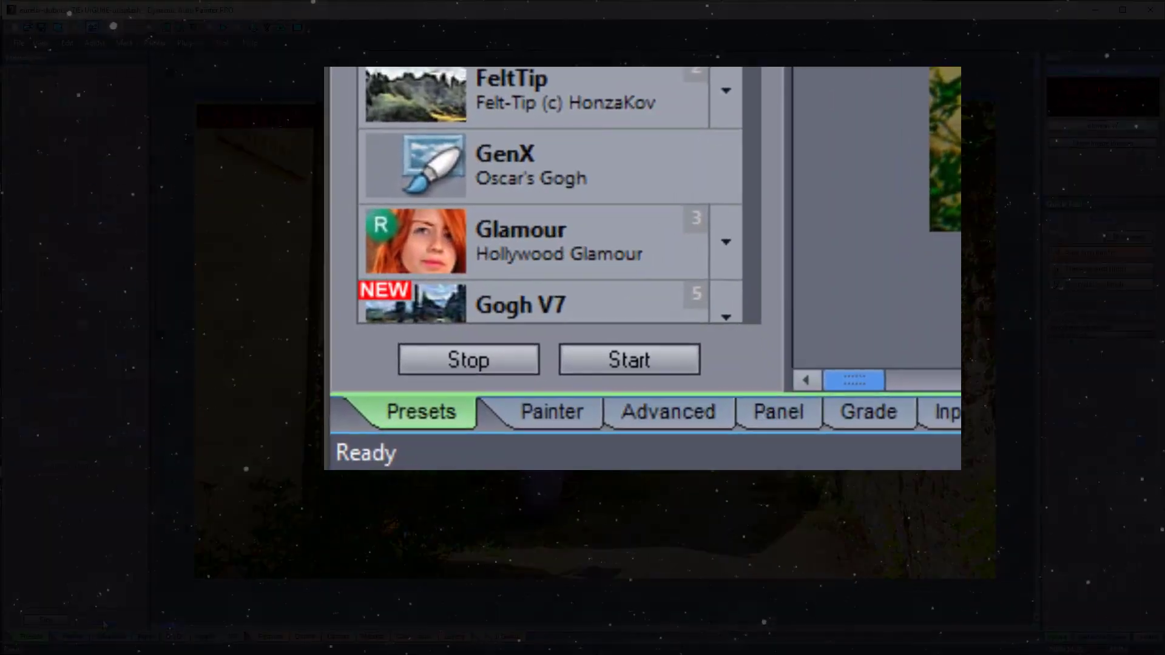
# - Open the image browser, toggle the tonal value preview, and load the church photo cosmic-timetraveler-_R1cc2IHk70-unsplash
pyautogui.click(102, 620)
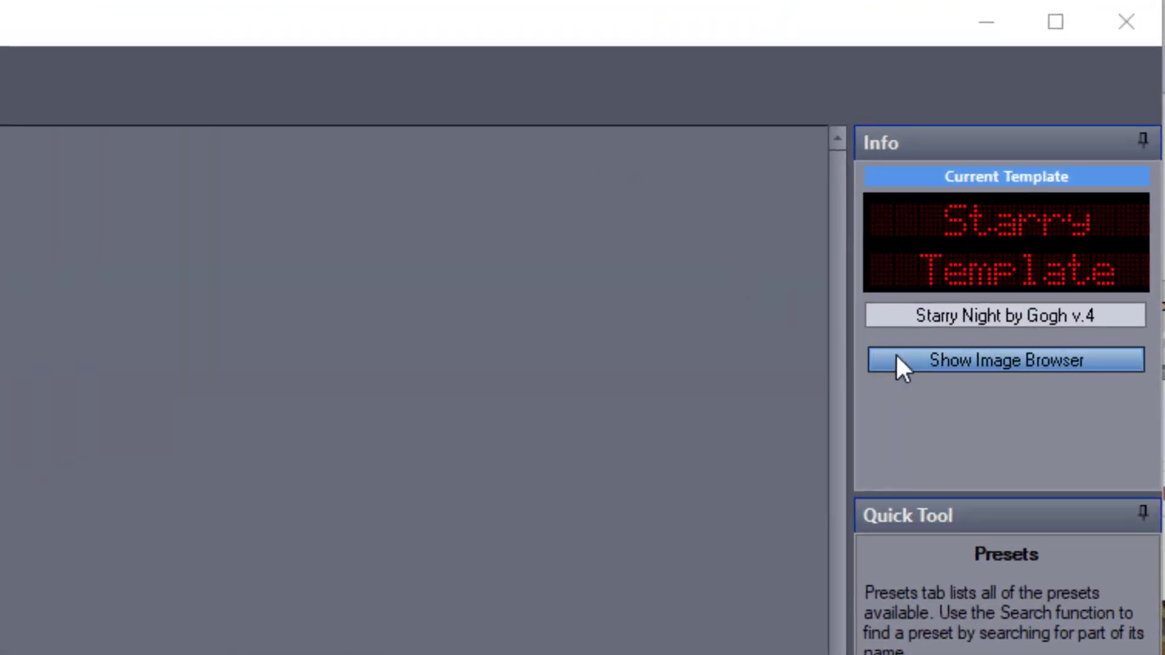
pyautogui.click(947, 359)
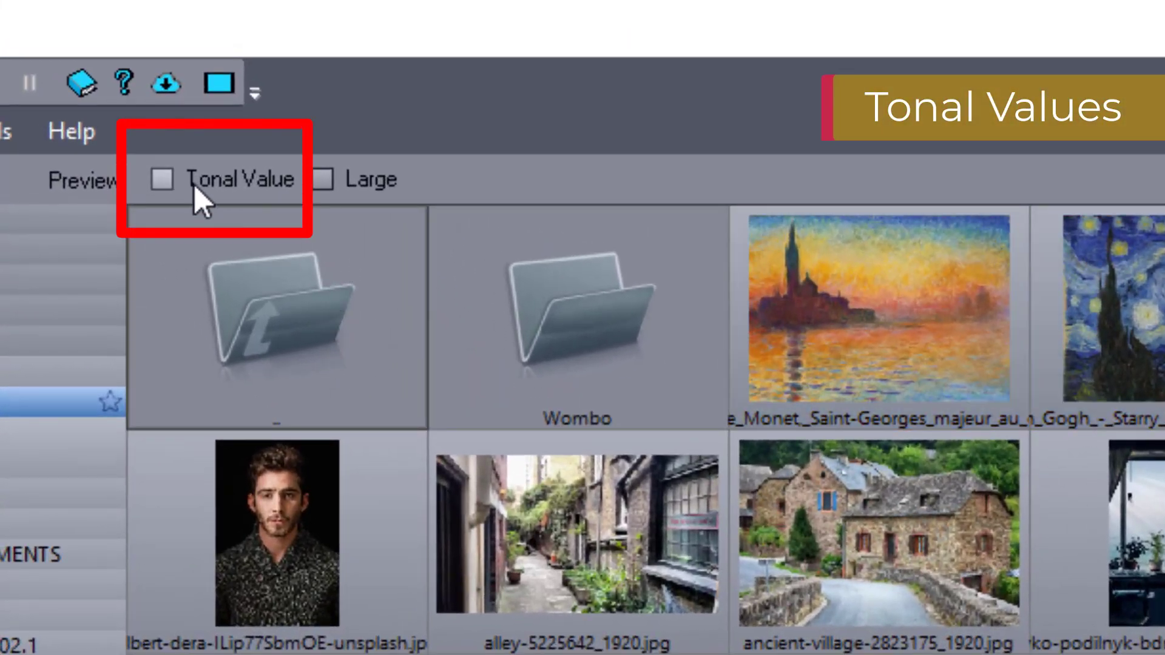
pyautogui.click(169, 181)
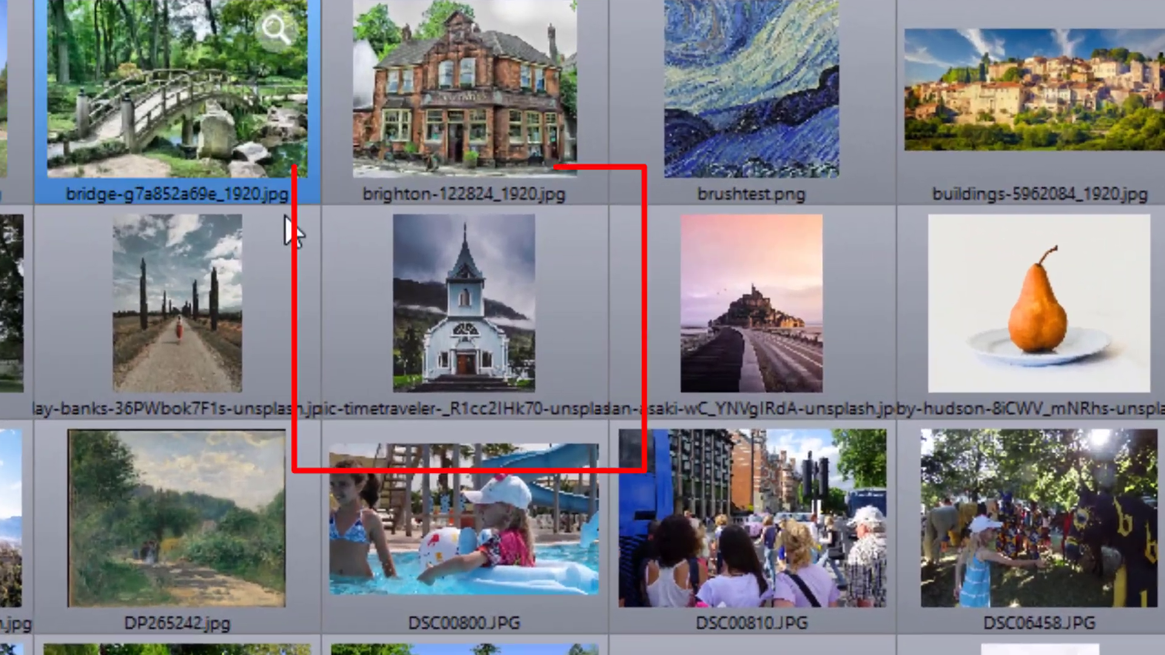
pyautogui.doubleClick(458, 338)
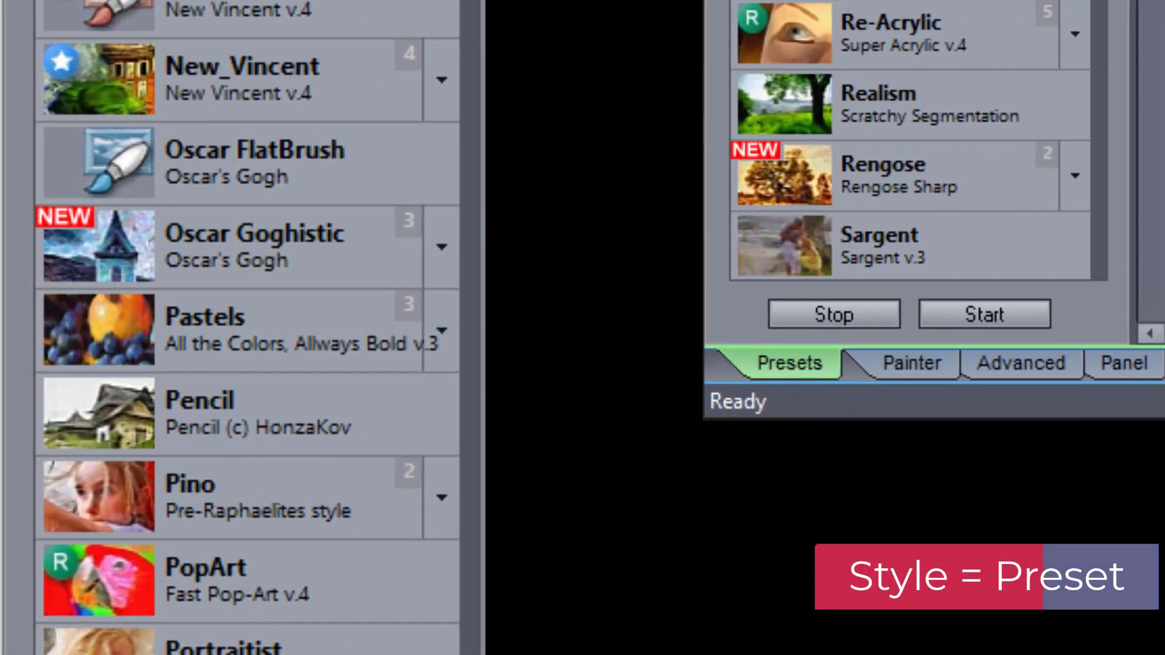
# - Select the Oscar Goghistic preset and expand its list of variations
pyautogui.click(234, 261)
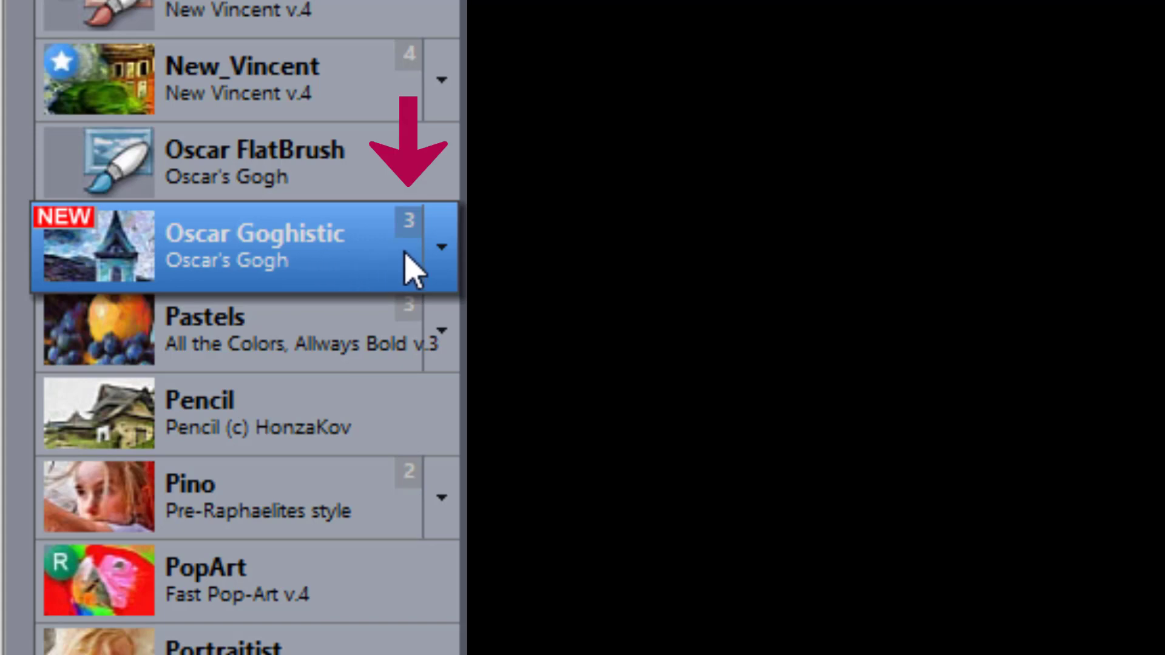
pyautogui.click(441, 250)
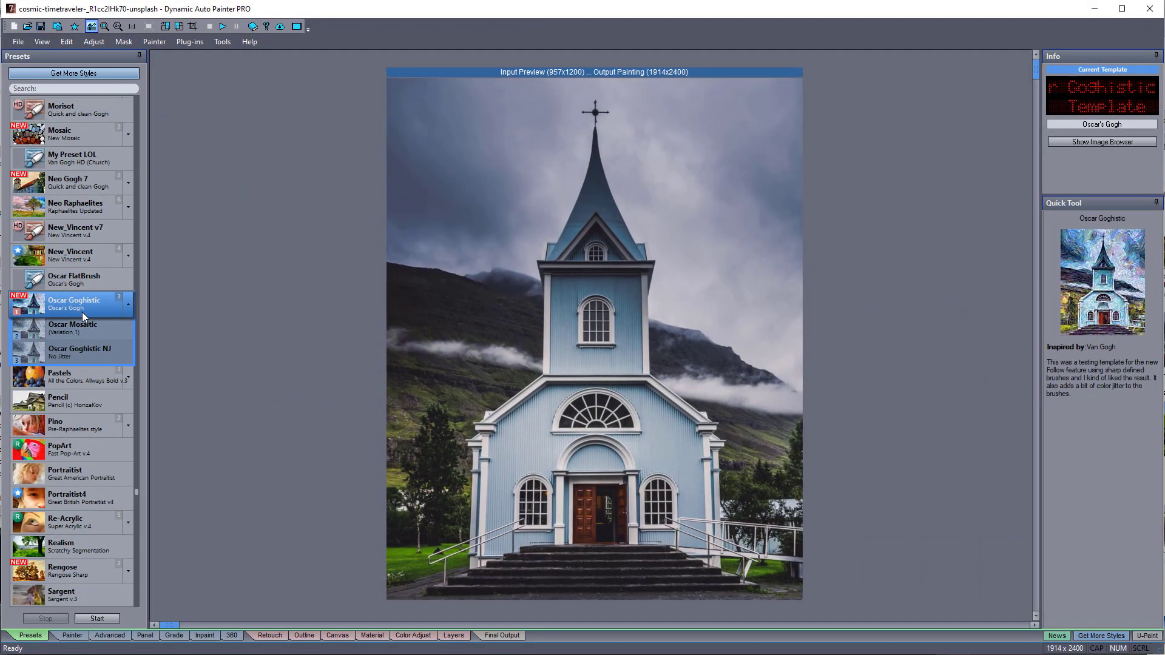
pyautogui.moveTo(283, 275)
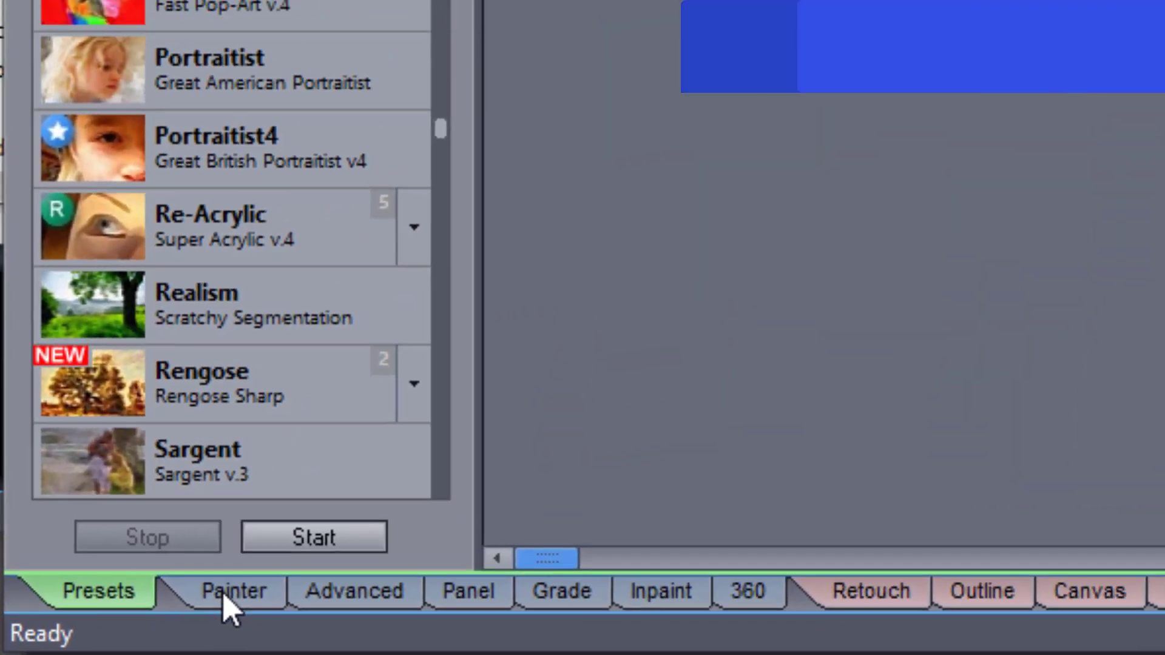
# - In the painter settings, set the canvas output size to 2400px Web, Social Media
pyautogui.click(225, 598)
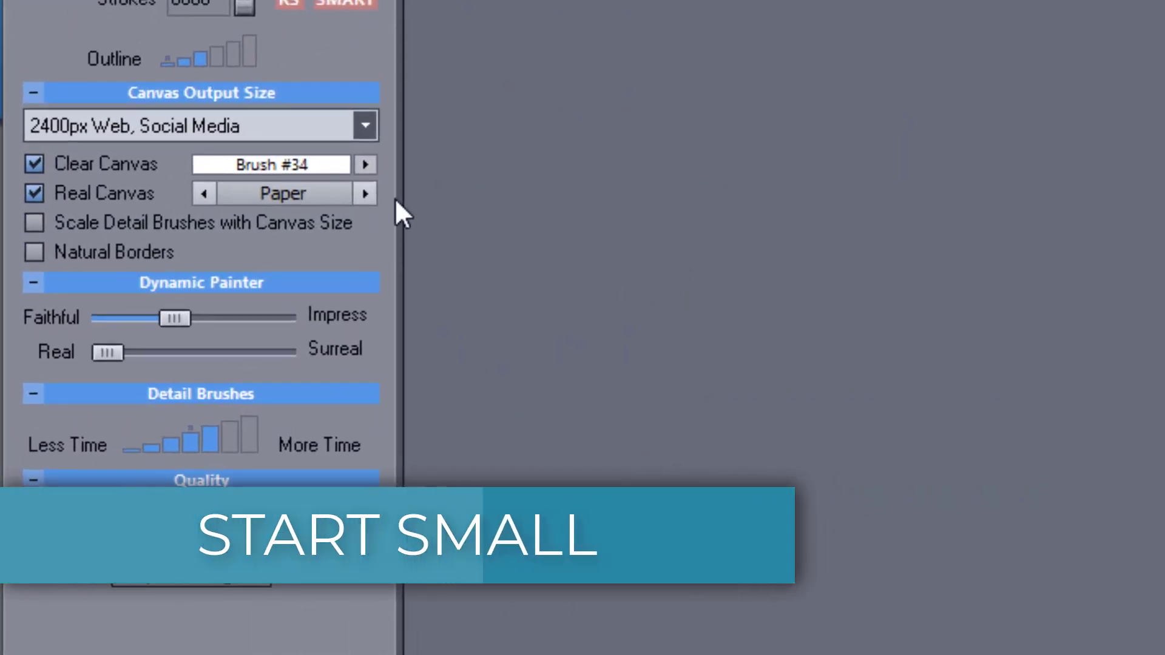
pyautogui.click(367, 126)
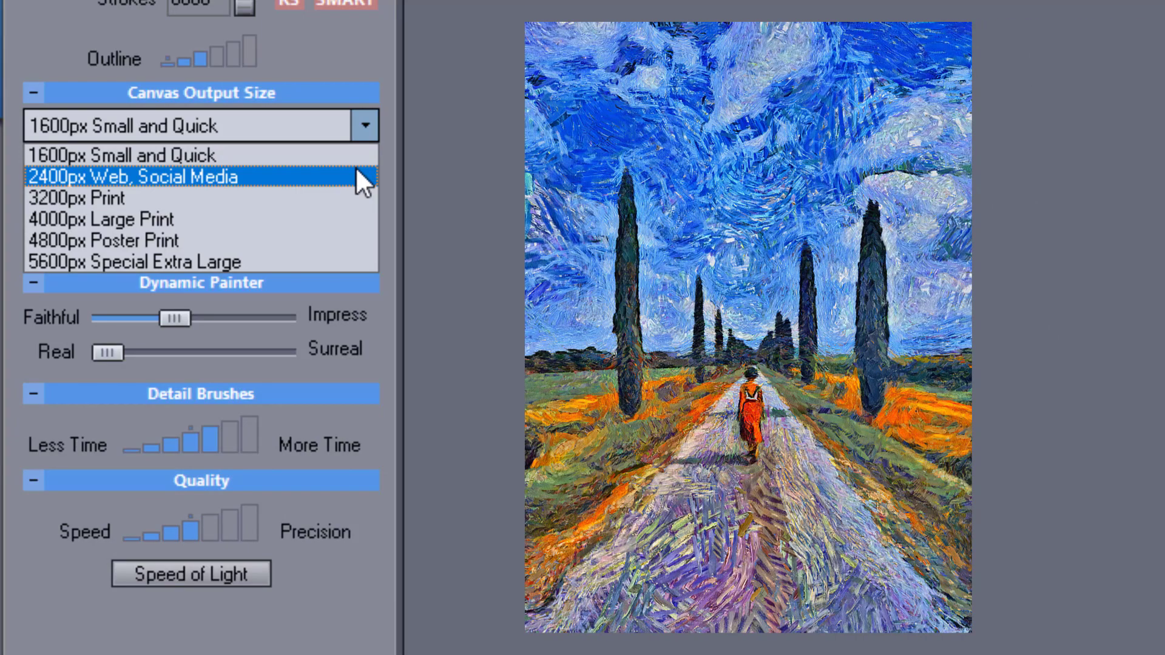
pyautogui.click(357, 171)
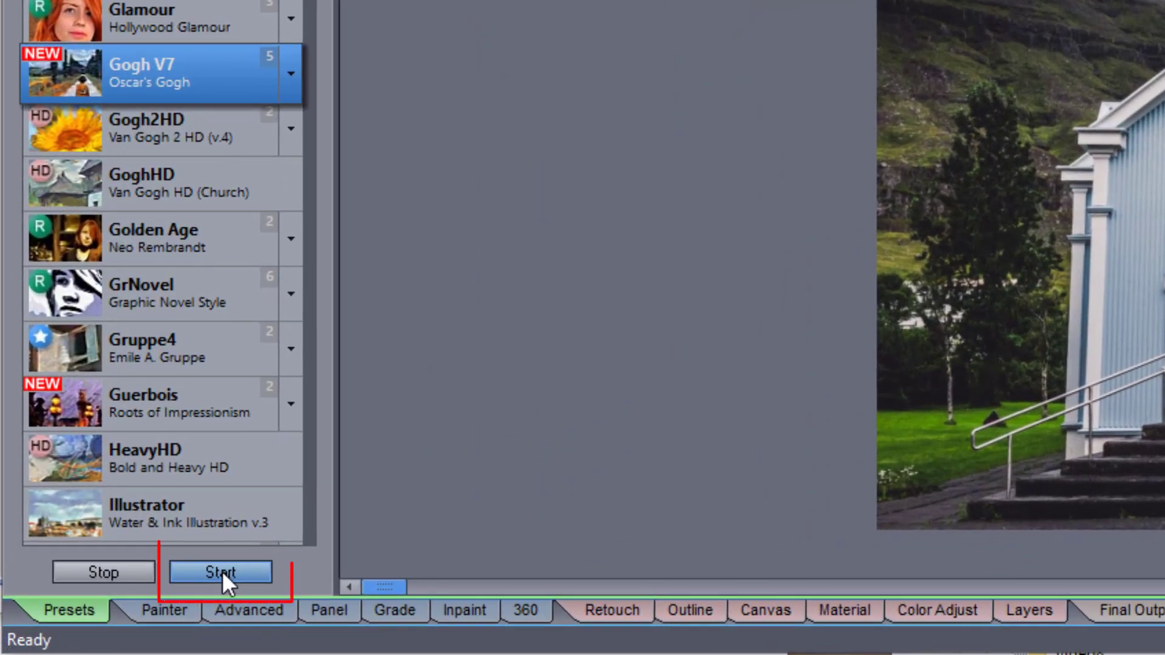
# - Start painting with the Gogh V7 preset and cycle the stop mode through PAUSE and Non Stop back to STOP at Detail:30000
pyautogui.click(222, 570)
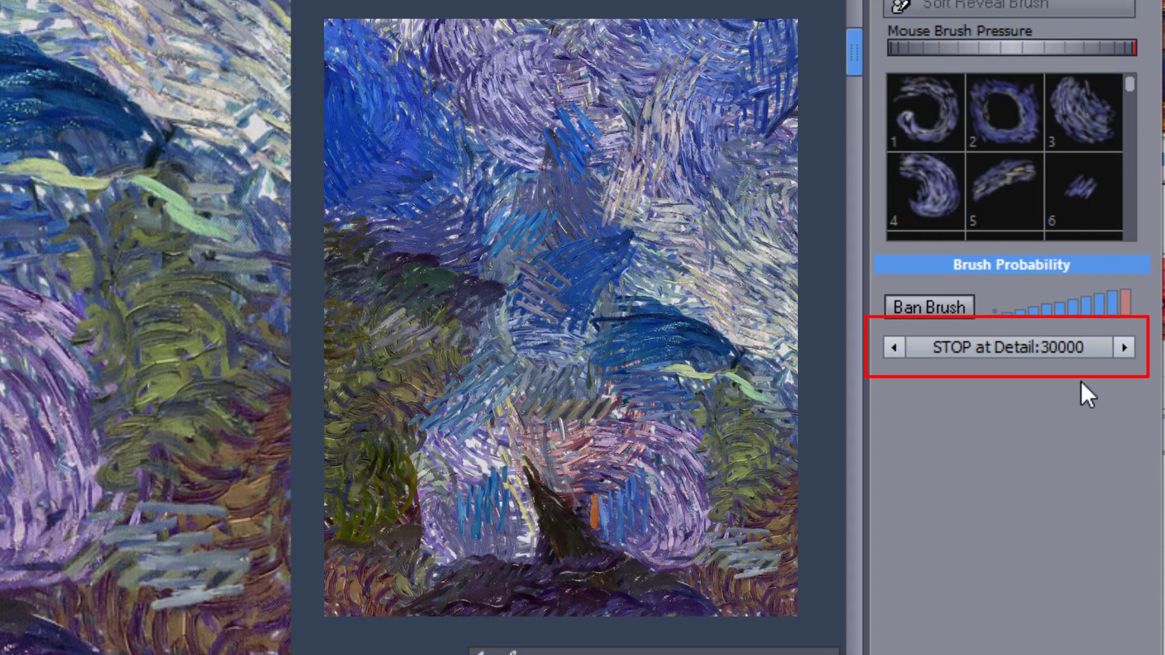
pyautogui.click(895, 346)
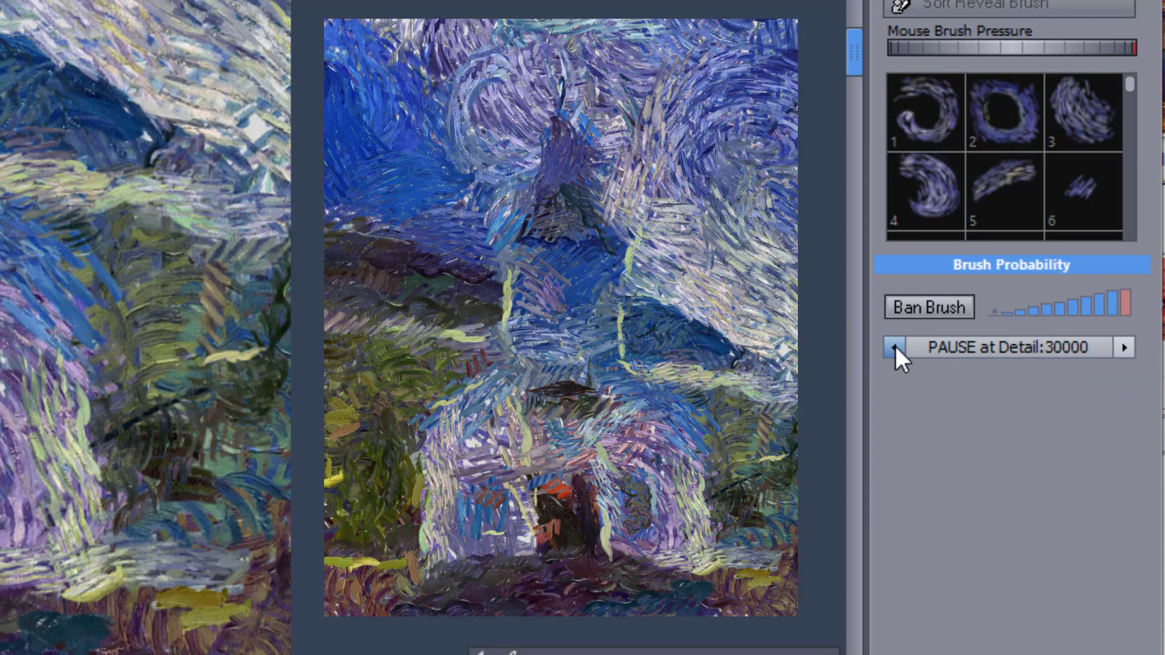
pyautogui.click(895, 346)
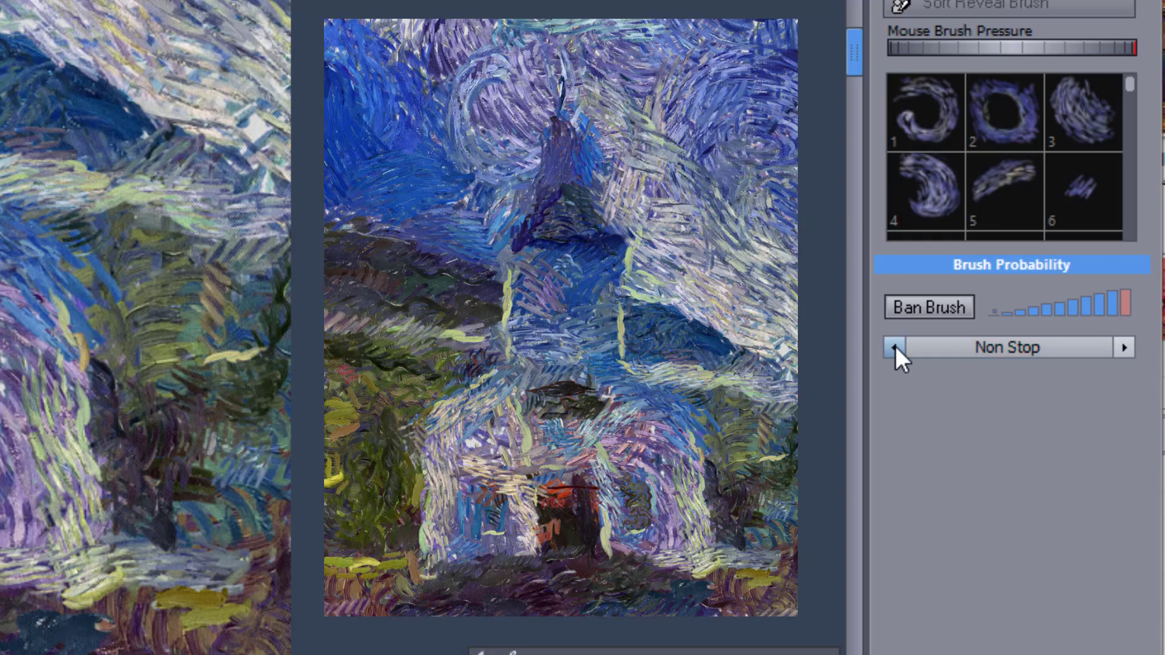
pyautogui.click(895, 346)
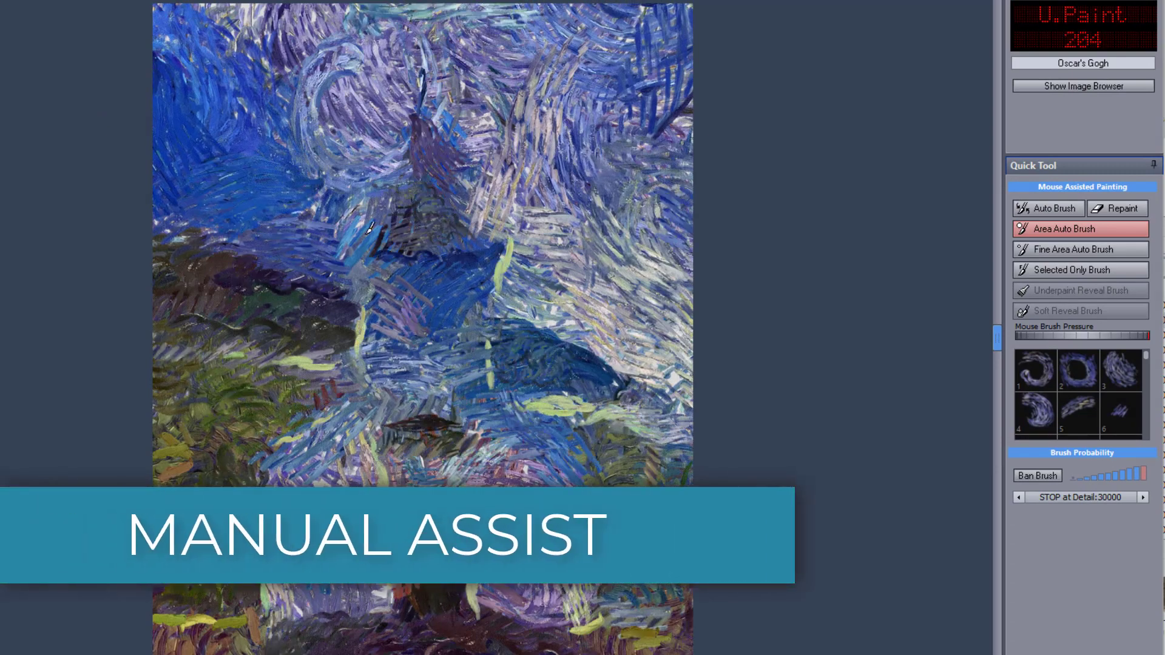
# - Paint across the church tower with the Area Auto Brush, and switch to the Fine Area Auto Brush
pyautogui.moveTo(382, 233)
pyautogui.mouseDown()
pyautogui.moveTo(368, 311)
pyautogui.moveTo(391, 209)
pyautogui.moveTo(369, 322)
pyautogui.moveTo(409, 173)
pyautogui.moveTo(365, 328)
pyautogui.moveTo(409, 171)
pyautogui.moveTo(382, 245)
pyautogui.moveTo(365, 380)
pyautogui.moveTo(370, 291)
pyautogui.moveTo(431, 115)
pyautogui.moveTo(495, 246)
pyautogui.moveTo(502, 393)
pyautogui.moveTo(502, 257)
pyautogui.moveTo(434, 113)
pyautogui.moveTo(483, 231)
pyautogui.mouseUp()
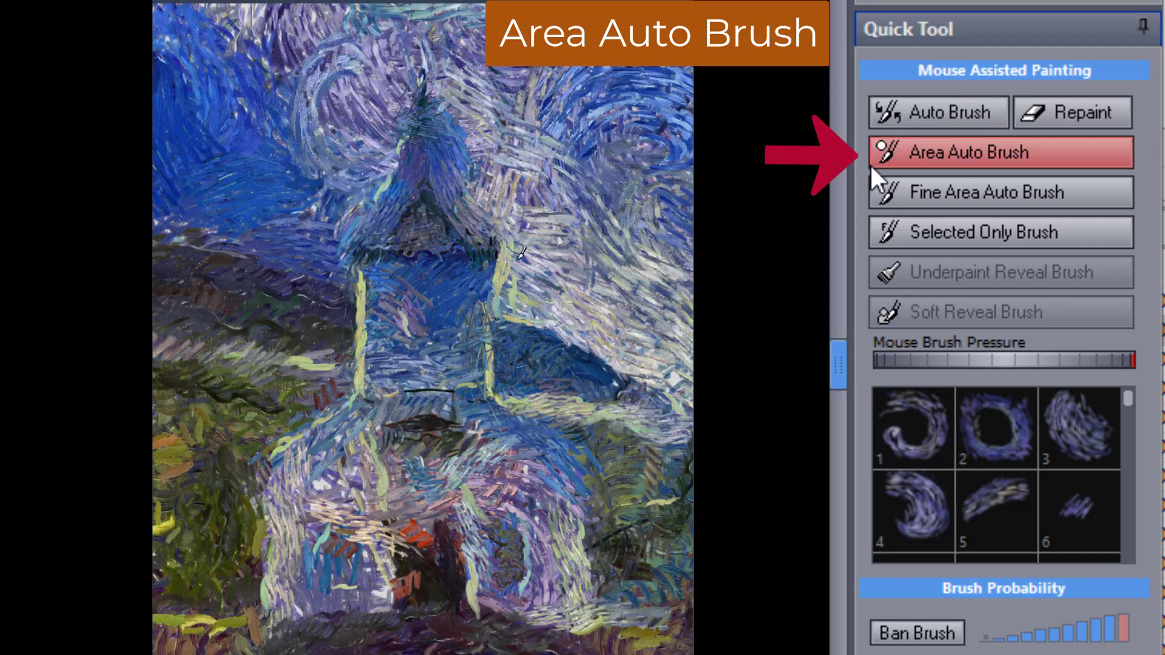
pyautogui.click(919, 194)
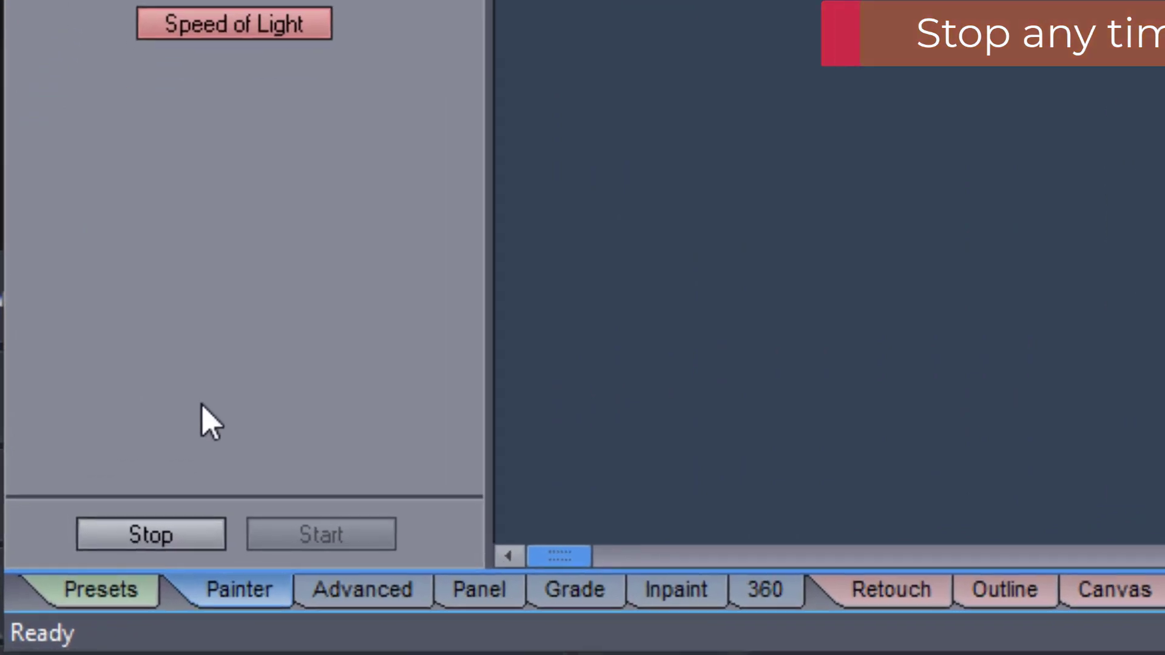
# - Stop the painting process and select the Clone Brush for retouching
pyautogui.click(172, 546)
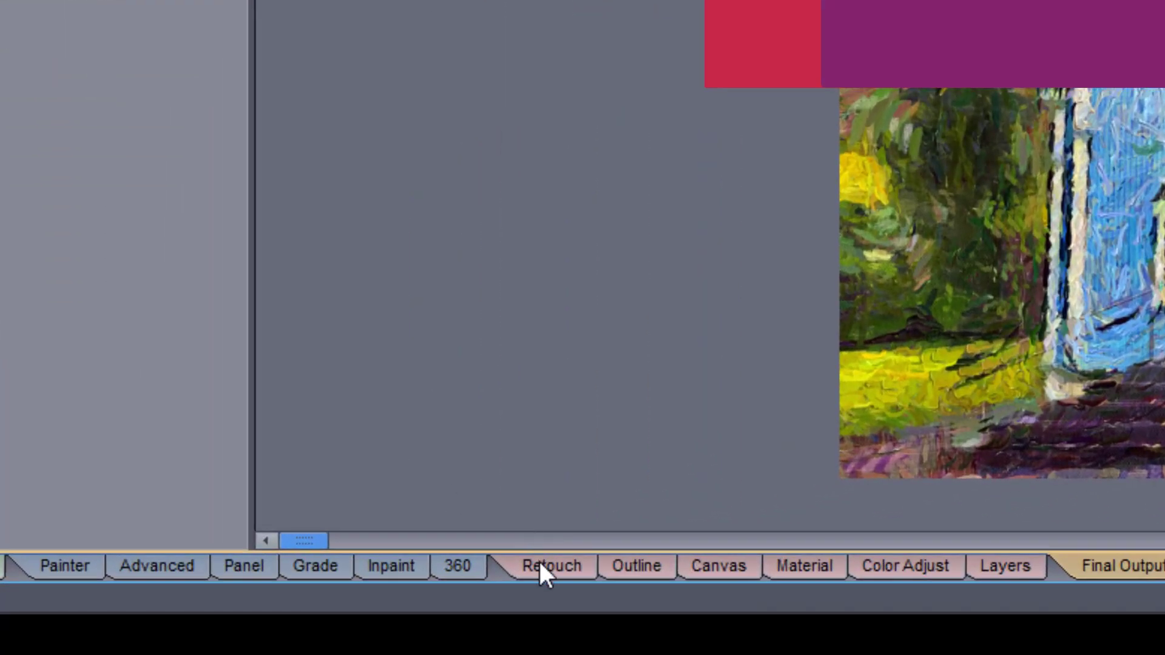
pyautogui.click(540, 566)
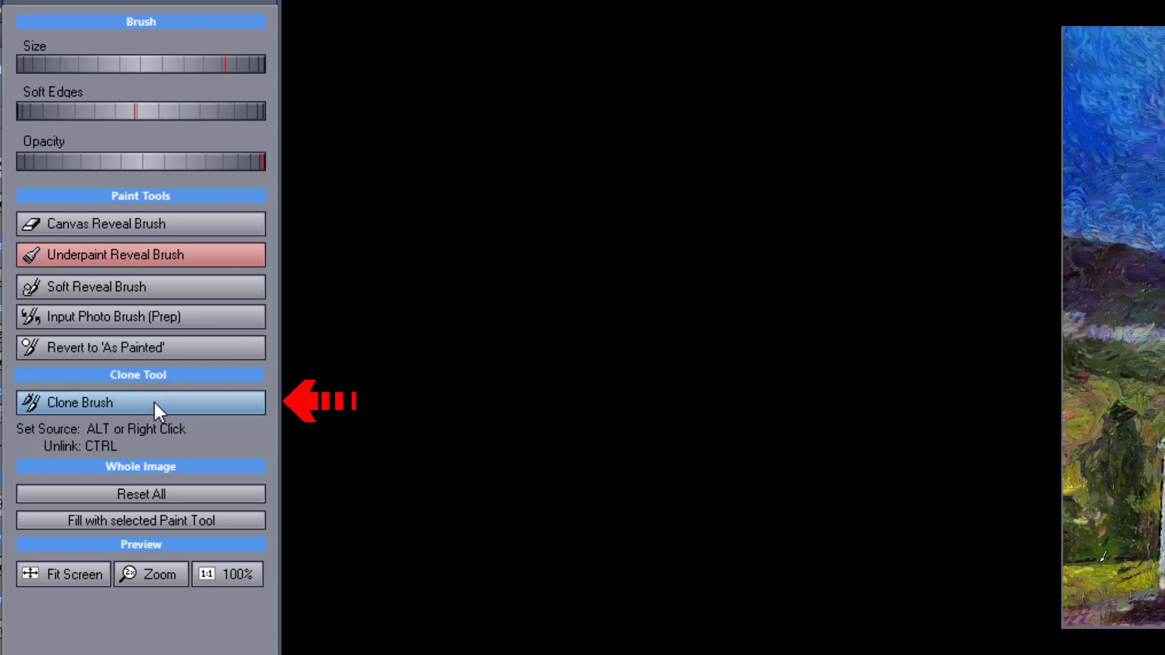
pyautogui.click(154, 401)
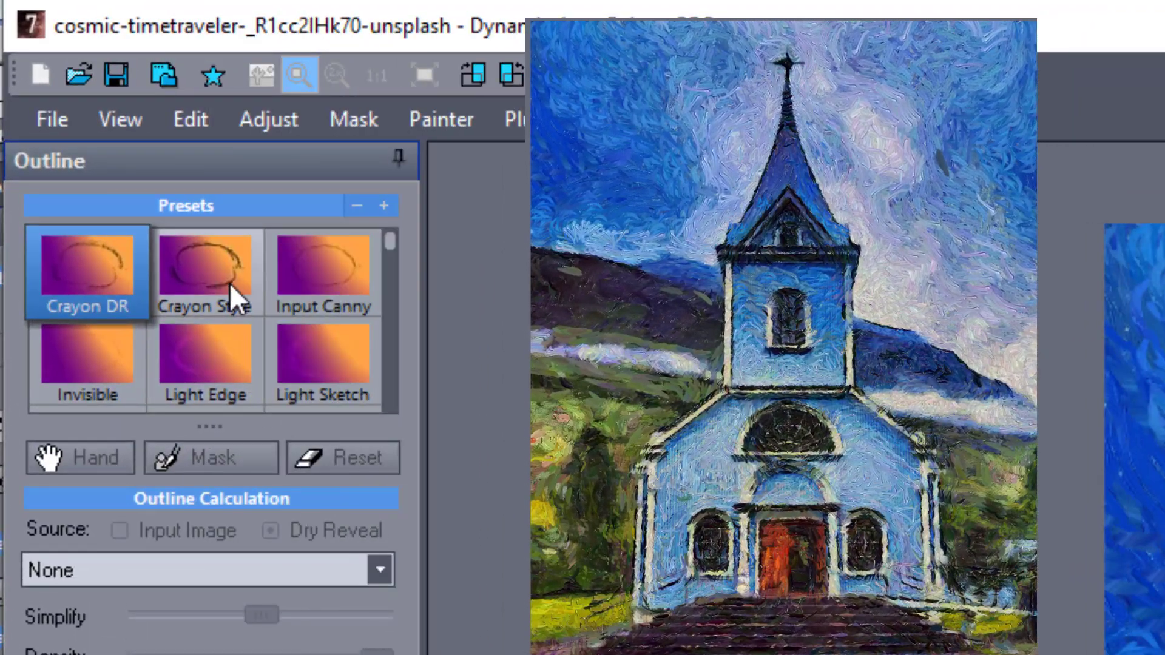
# - Choose the crayon outline preset next to Crayon DR and the Mostly Lights canvas preset for the painting
pyautogui.click(229, 283)
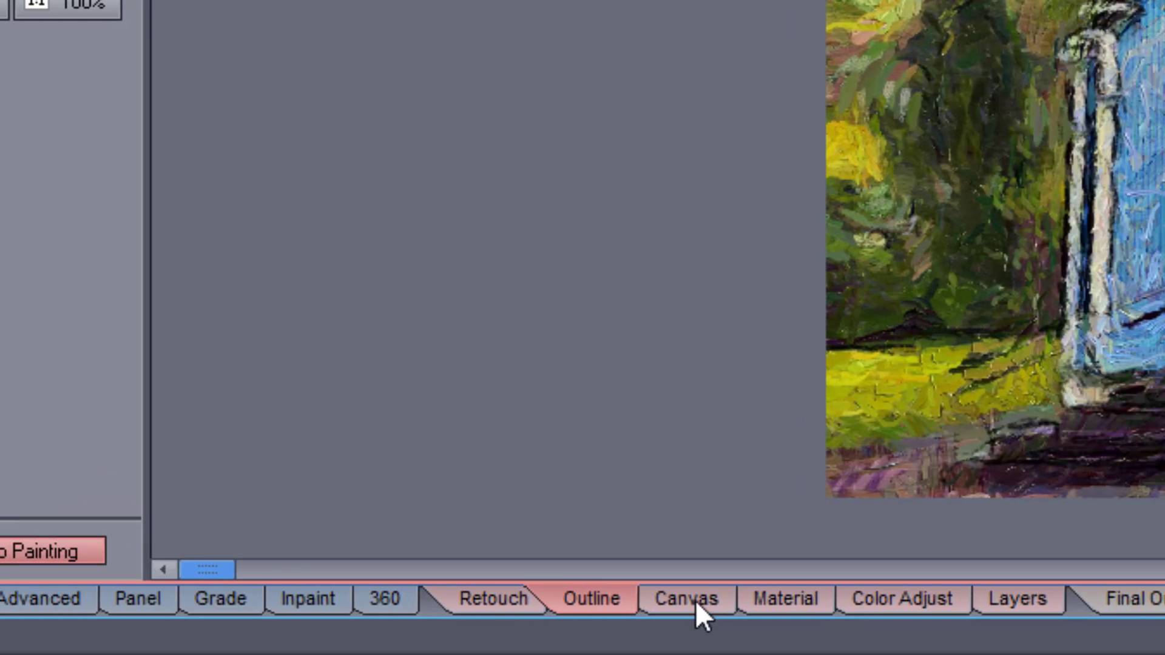
pyautogui.click(968, 599)
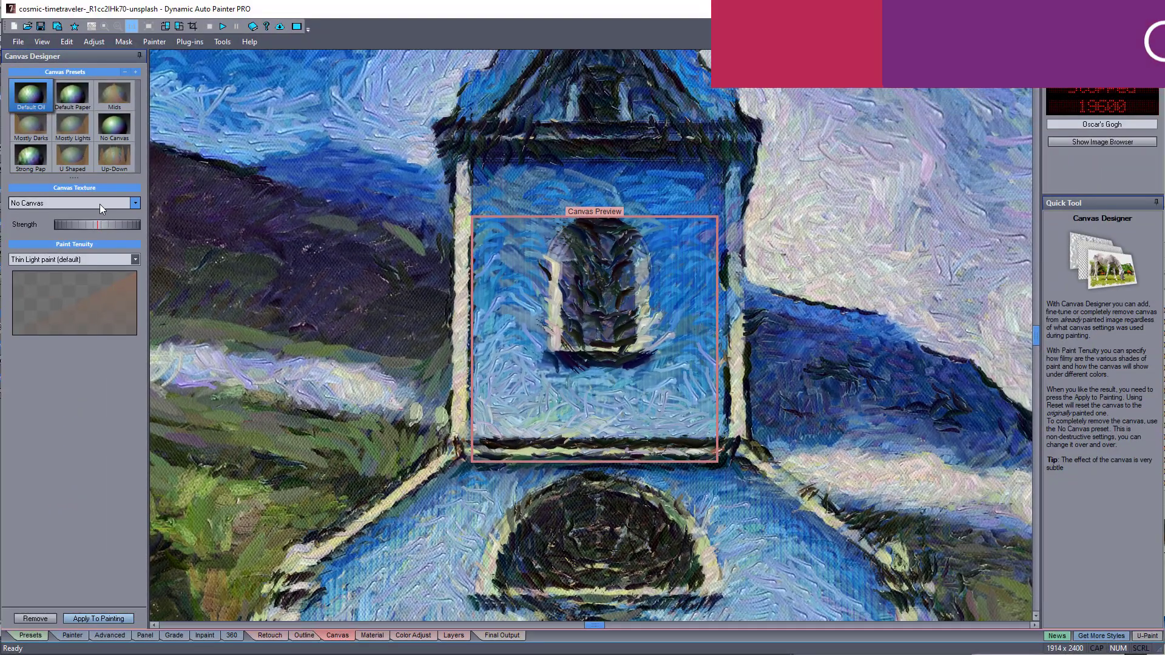
pyautogui.click(78, 126)
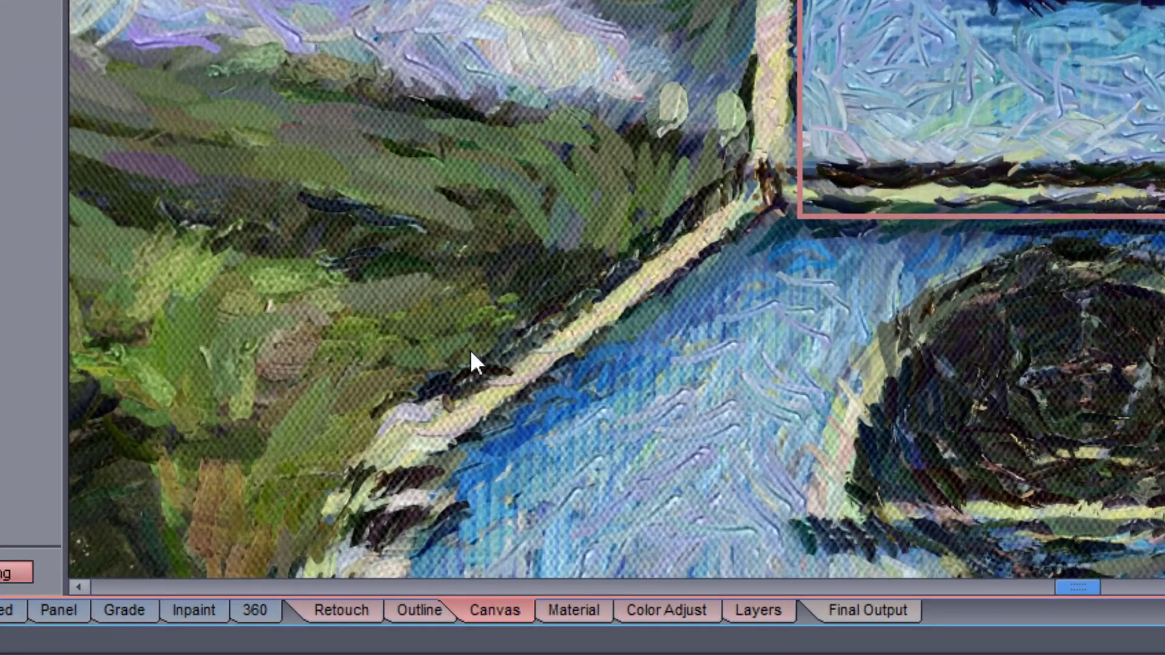
# - Try the Impasto and Indoor Light material presets on the painting, and choose Flat Dry
pyautogui.click(577, 610)
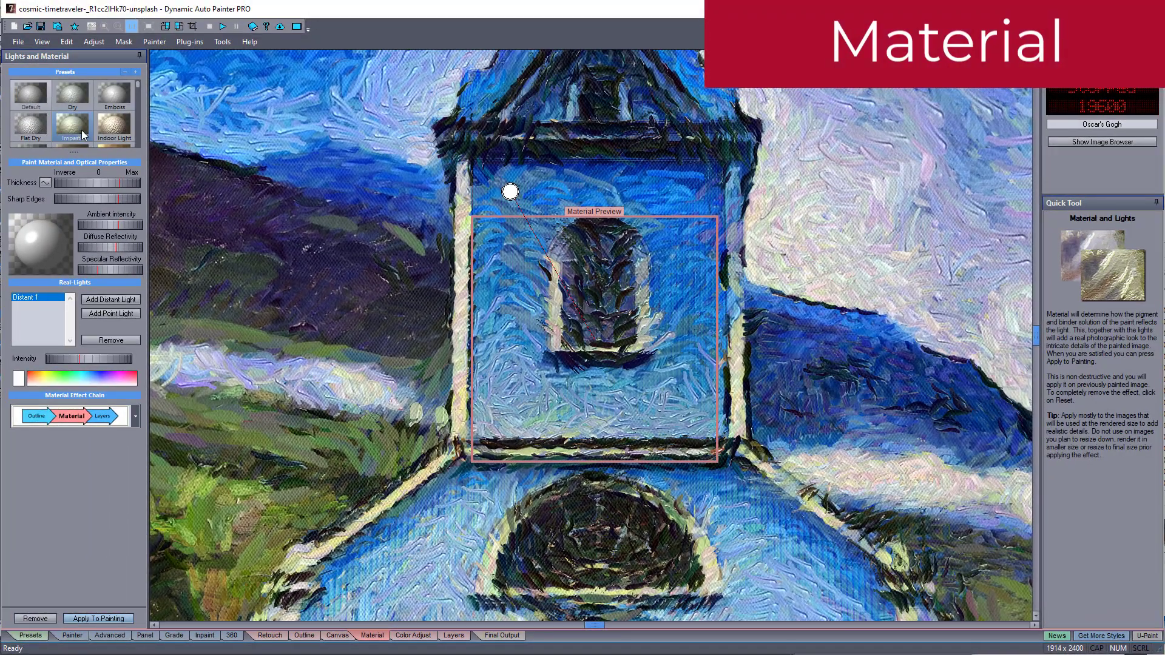
pyautogui.click(83, 134)
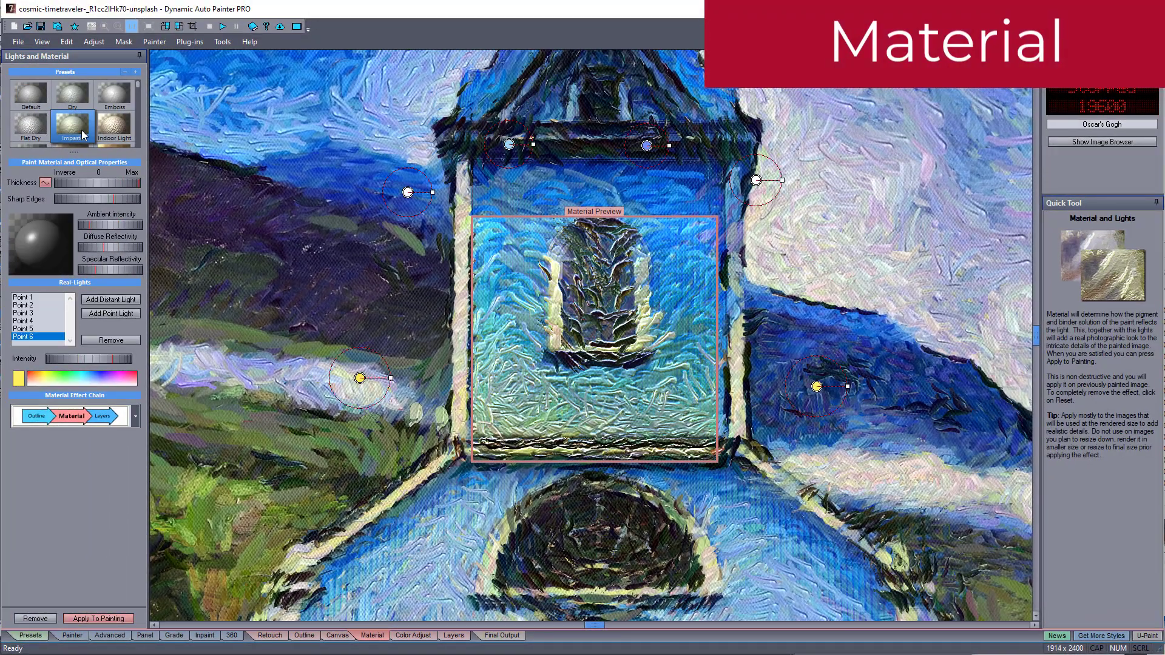
pyautogui.click(114, 132)
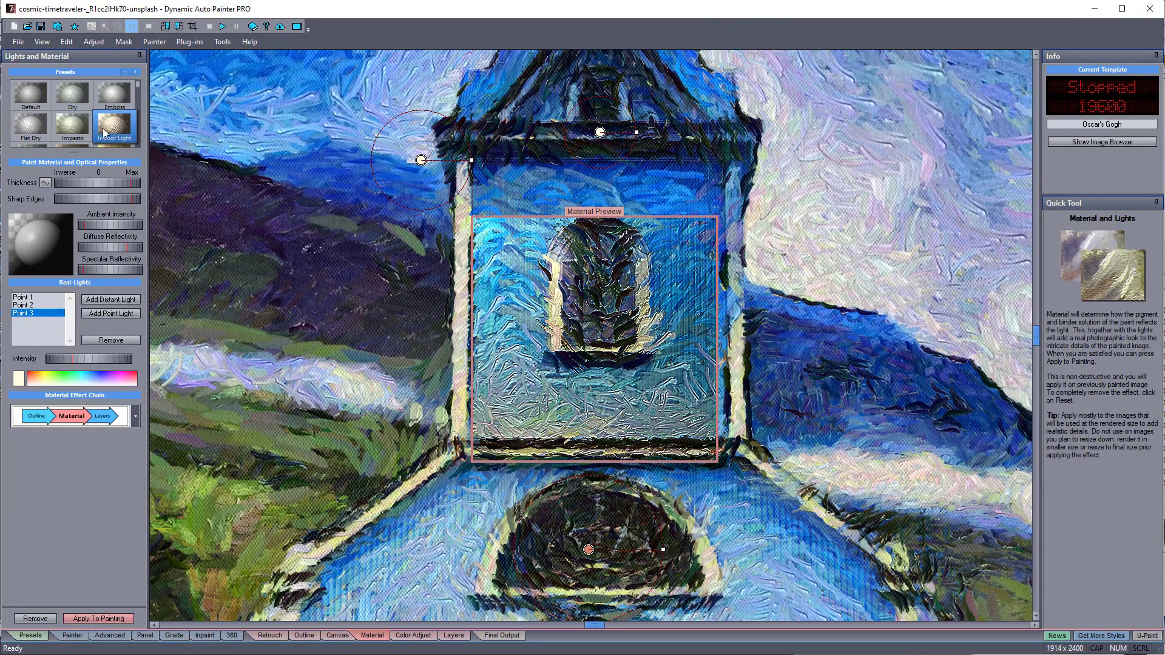
pyautogui.click(35, 131)
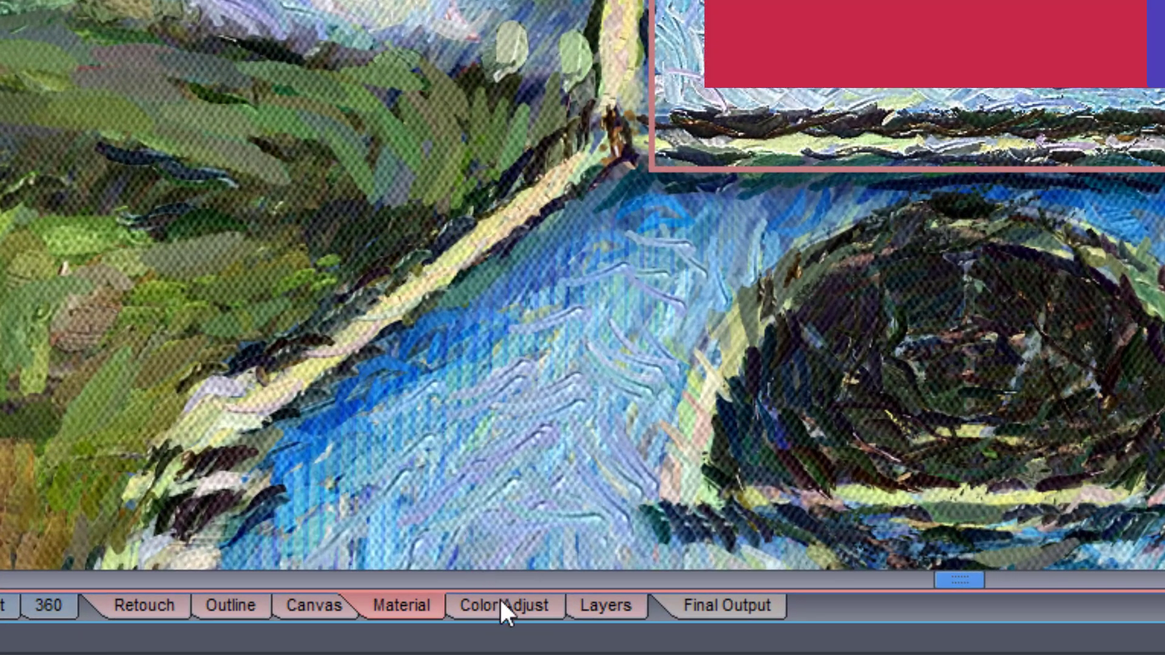
# - Set the painting's Levels to Shadow 17, Midtones 1.09 and Highlights 223, and increase its Pigment Brilliance and Micro Hue Shift
pyautogui.click(501, 601)
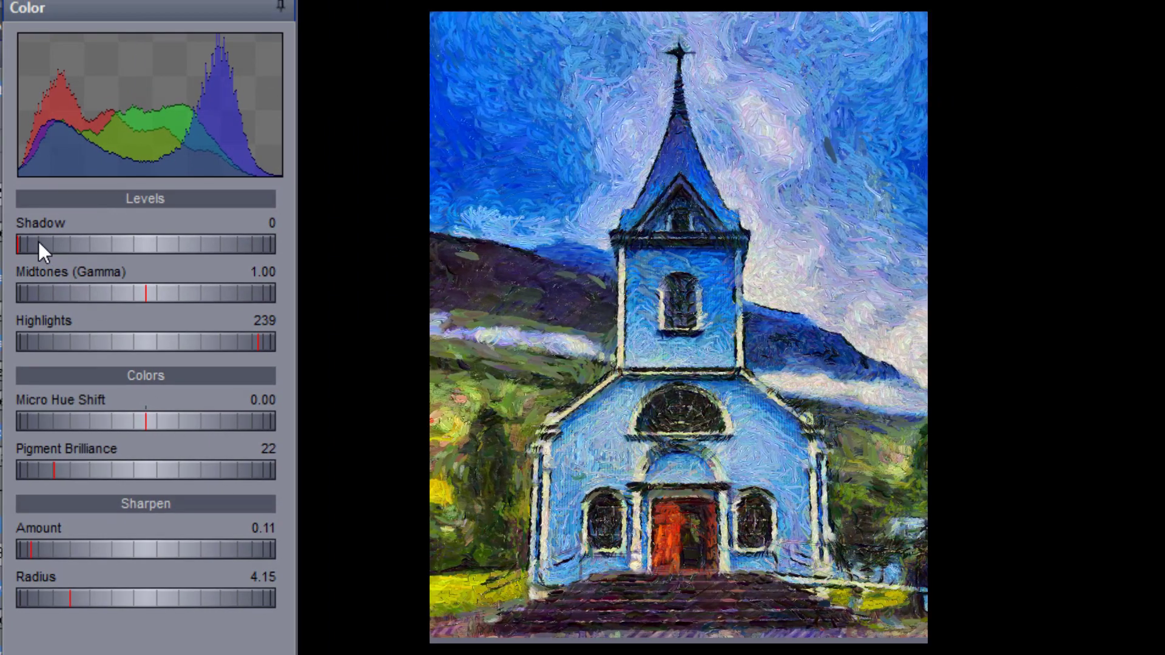
pyautogui.moveTo(38, 242); pyautogui.dragTo(56, 241)
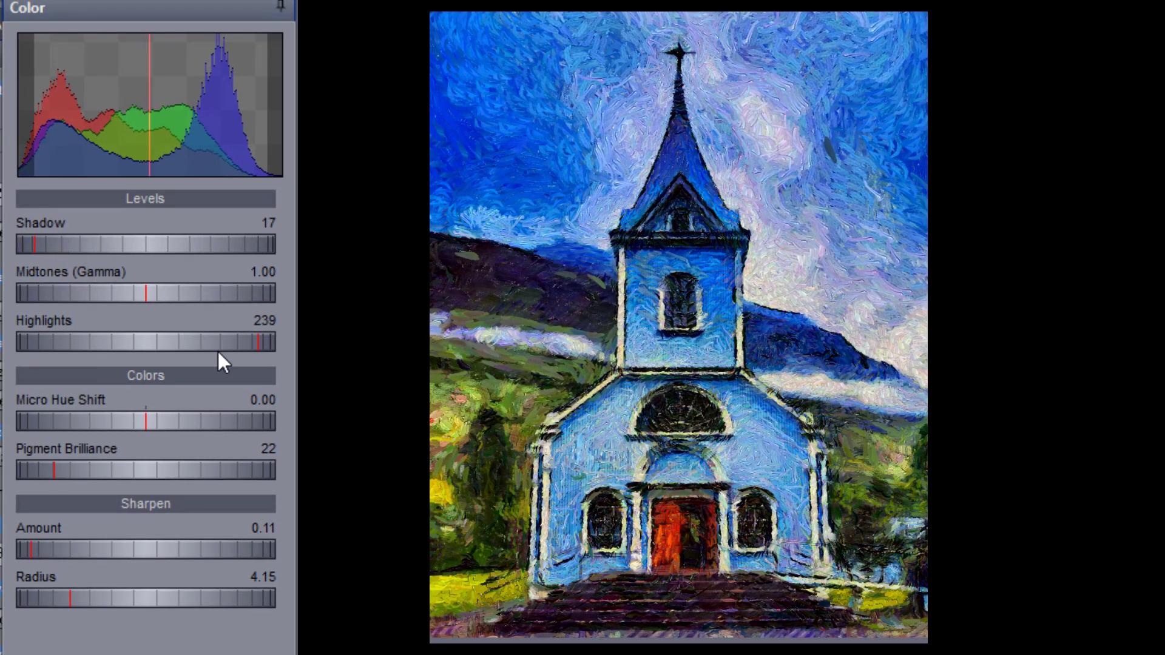
pyautogui.moveTo(209, 341); pyautogui.dragTo(199, 340)
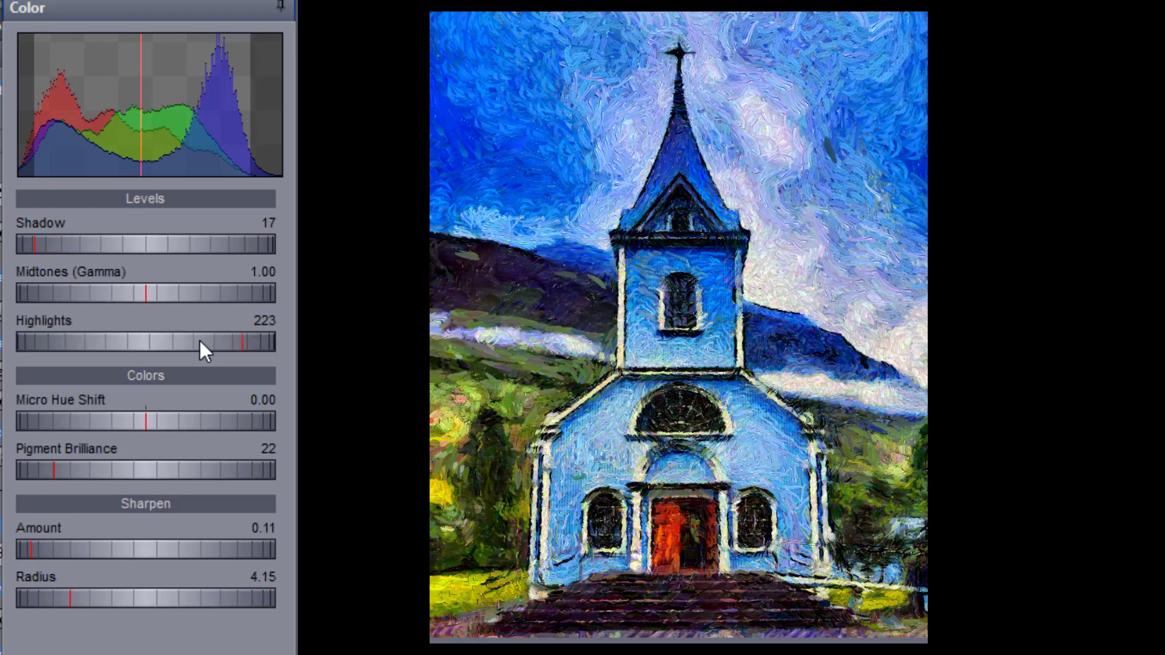
pyautogui.moveTo(139, 295)
pyautogui.mouseDown()
pyautogui.moveTo(159, 293)
pyautogui.moveTo(138, 298)
pyautogui.mouseUp()
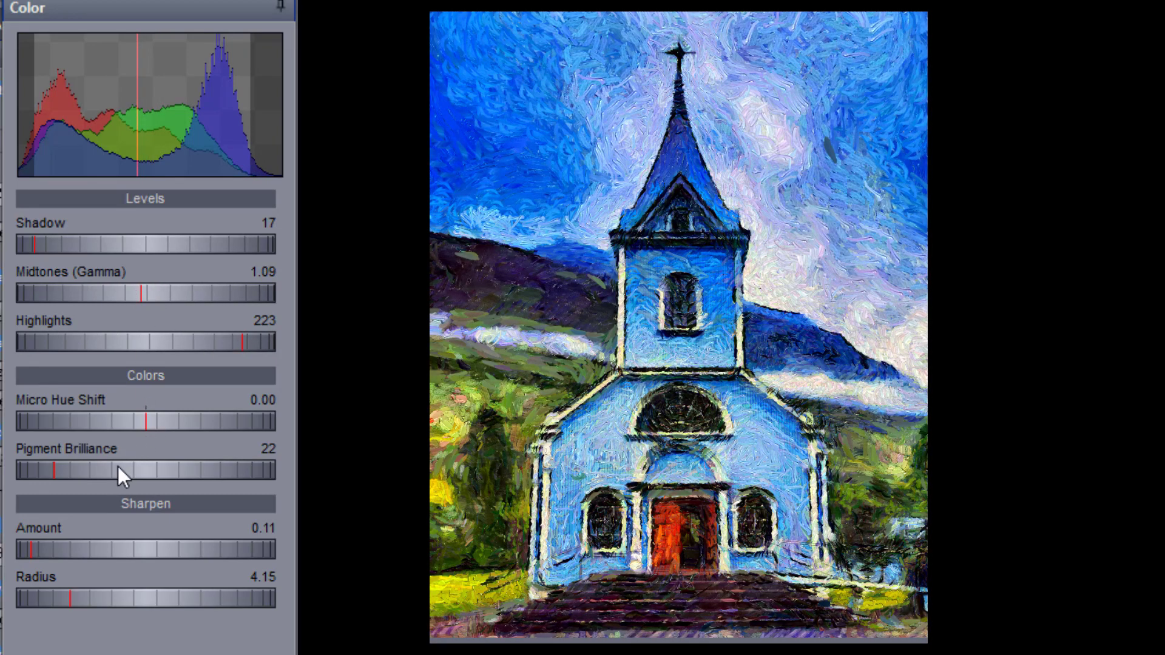
pyautogui.moveTo(118, 466); pyautogui.dragTo(130, 466)
pyautogui.moveTo(162, 413)
pyautogui.mouseDown()
pyautogui.moveTo(150, 414)
pyautogui.moveTo(193, 419)
pyautogui.mouseUp()
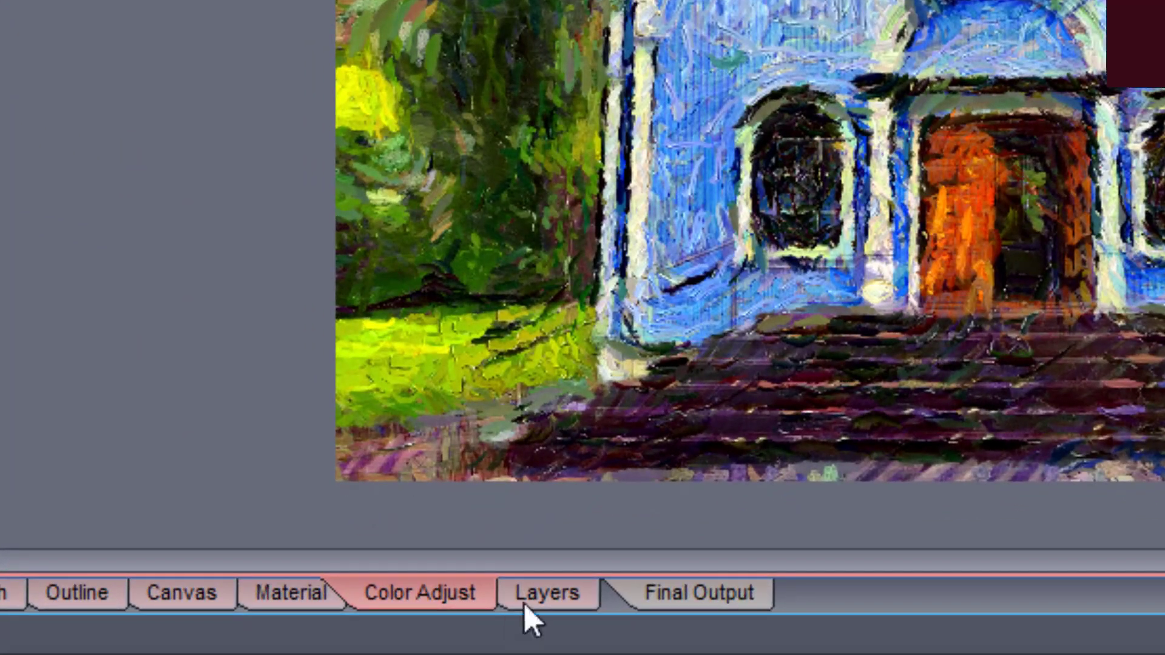
# - Add a Brightness/Contrast effect above the Solid Color layer and lower its Brightness
pyautogui.click(539, 593)
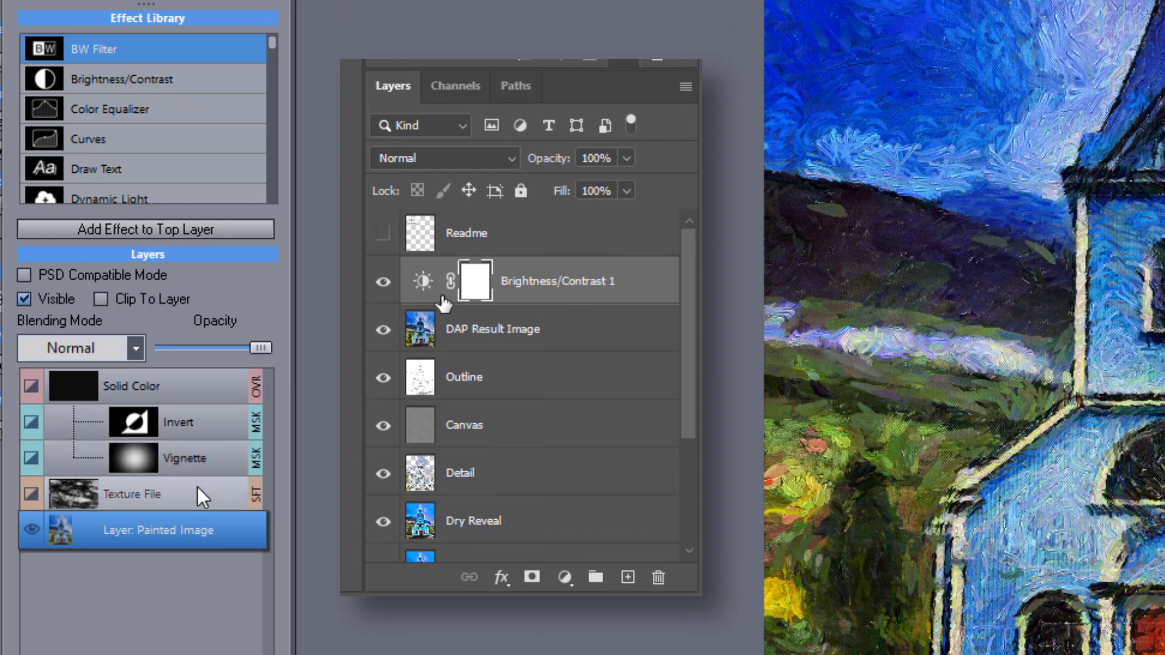
pyautogui.moveTo(139, 80); pyautogui.dragTo(138, 378)
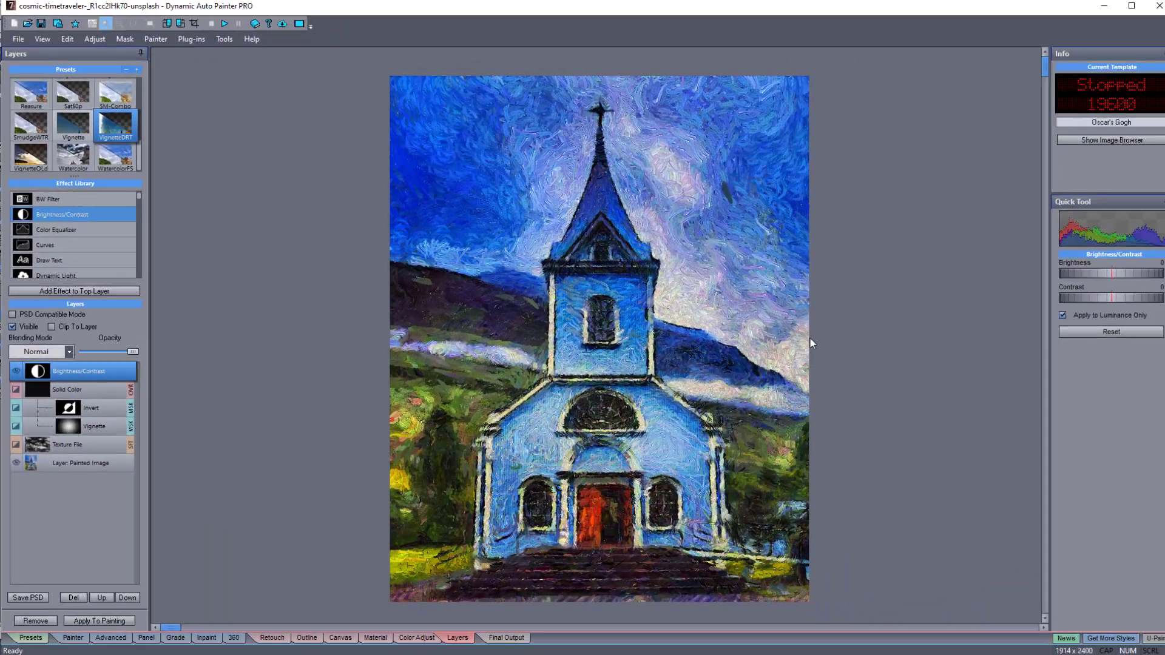
pyautogui.moveTo(1116, 274)
pyautogui.mouseDown()
pyautogui.moveTo(1134, 273)
pyautogui.moveTo(1092, 287)
pyautogui.moveTo(1142, 292)
pyautogui.moveTo(1075, 291)
pyautogui.mouseUp()
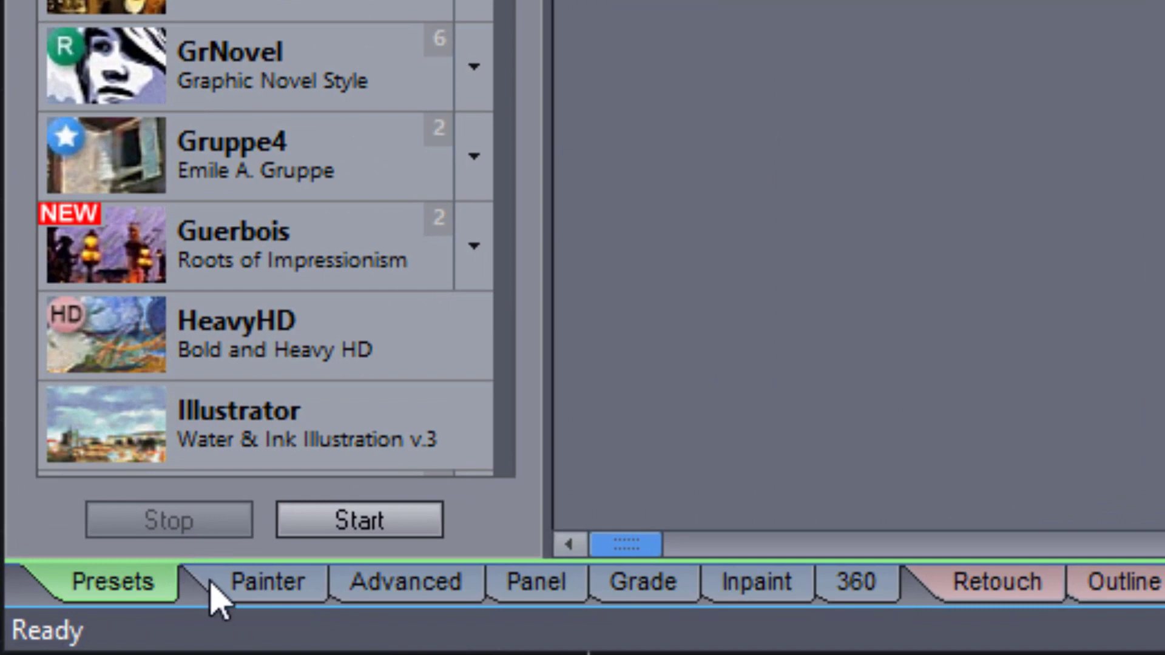
# - Examine the Painter, Advanced and Panel settings for the current preset
pyautogui.click(266, 585)
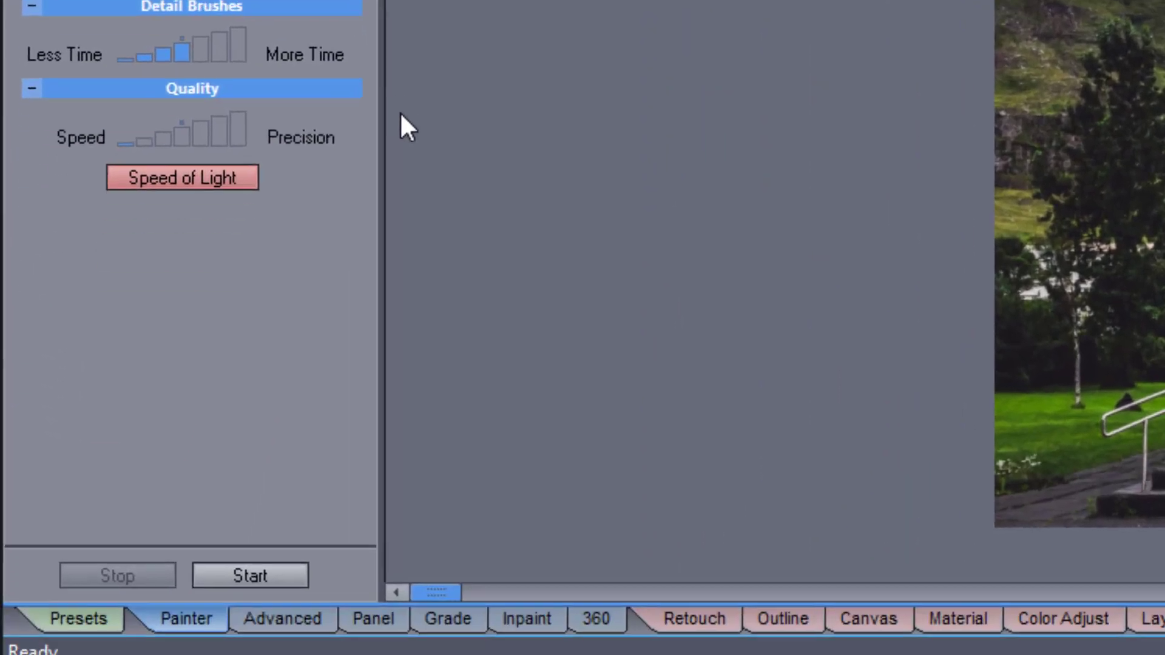
pyautogui.click(292, 602)
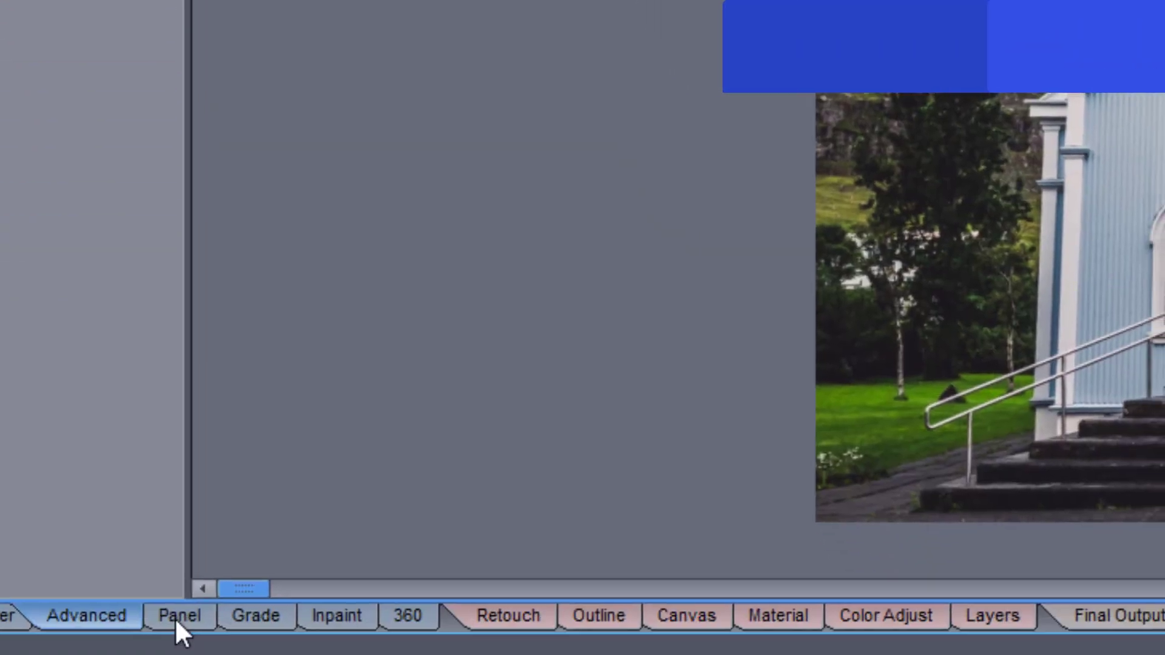
pyautogui.click(170, 605)
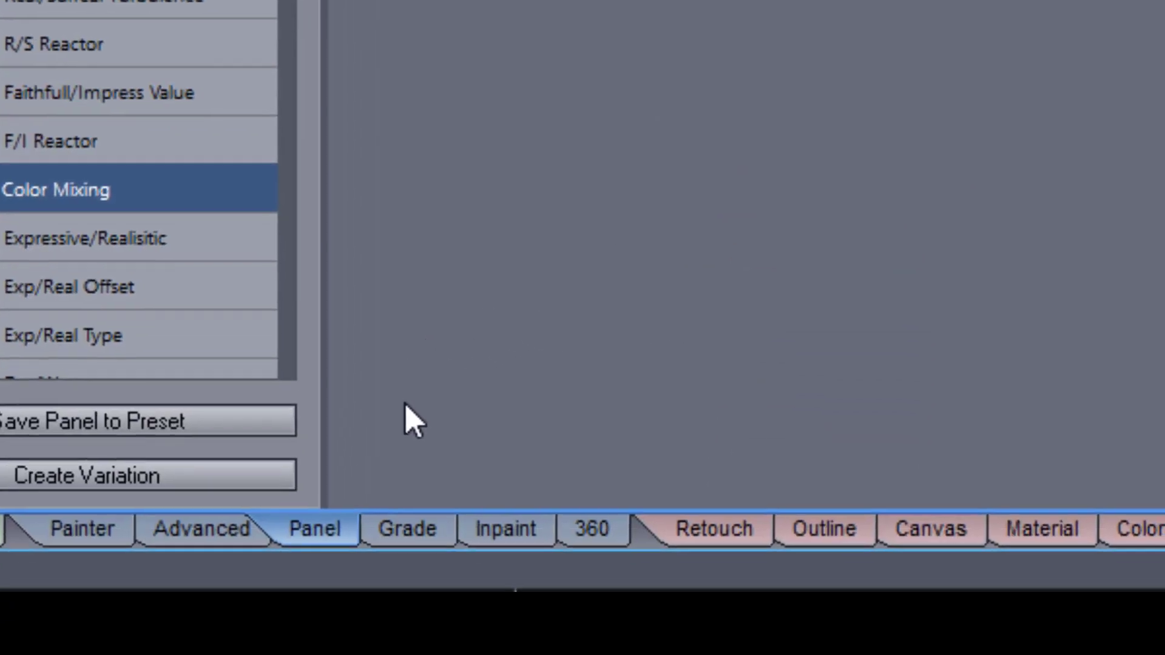
# - Color-grade the church photo by shifting its midtones away from neutral on the Grade color wheel
pyautogui.click(407, 528)
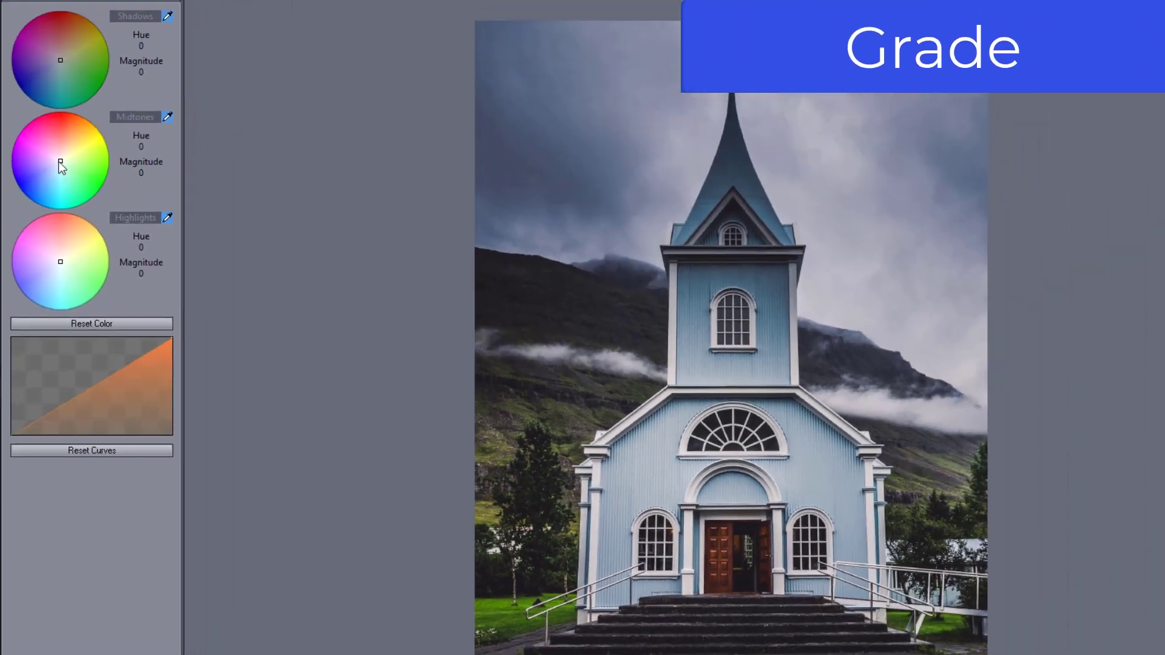
pyautogui.moveTo(59, 162)
pyautogui.mouseDown()
pyautogui.moveTo(75, 167)
pyautogui.moveTo(148, 96)
pyautogui.moveTo(163, 125)
pyautogui.moveTo(118, 170)
pyautogui.mouseUp()
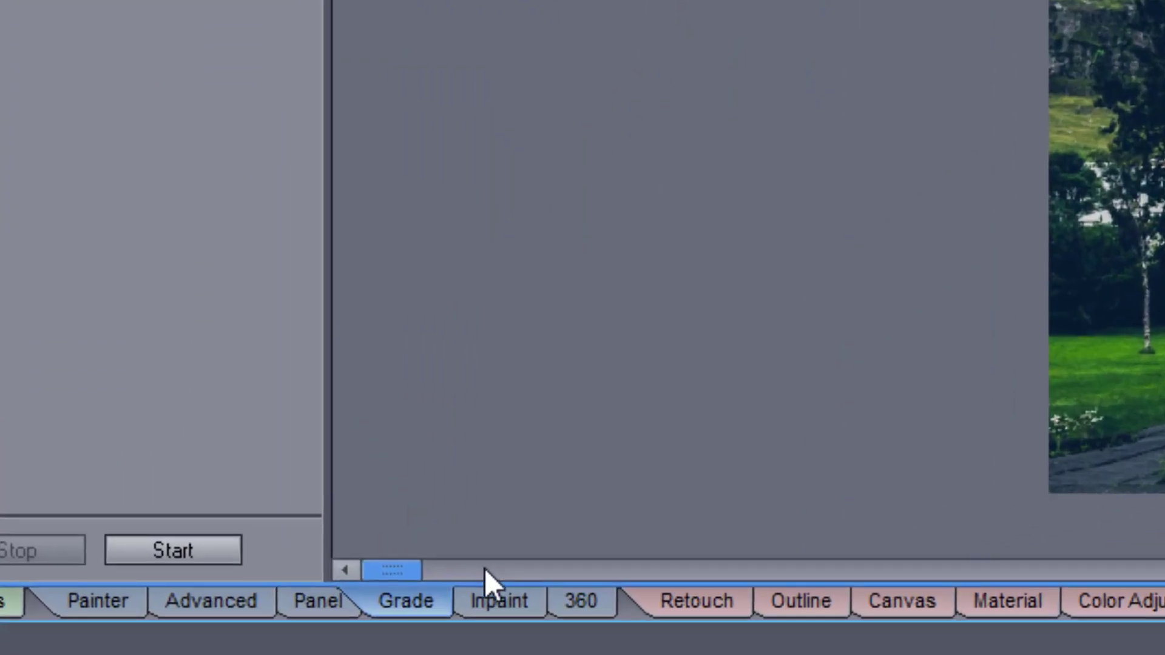
# - Paint an Inpaint mask over the sky and mountain beside the church tower
pyautogui.click(519, 592)
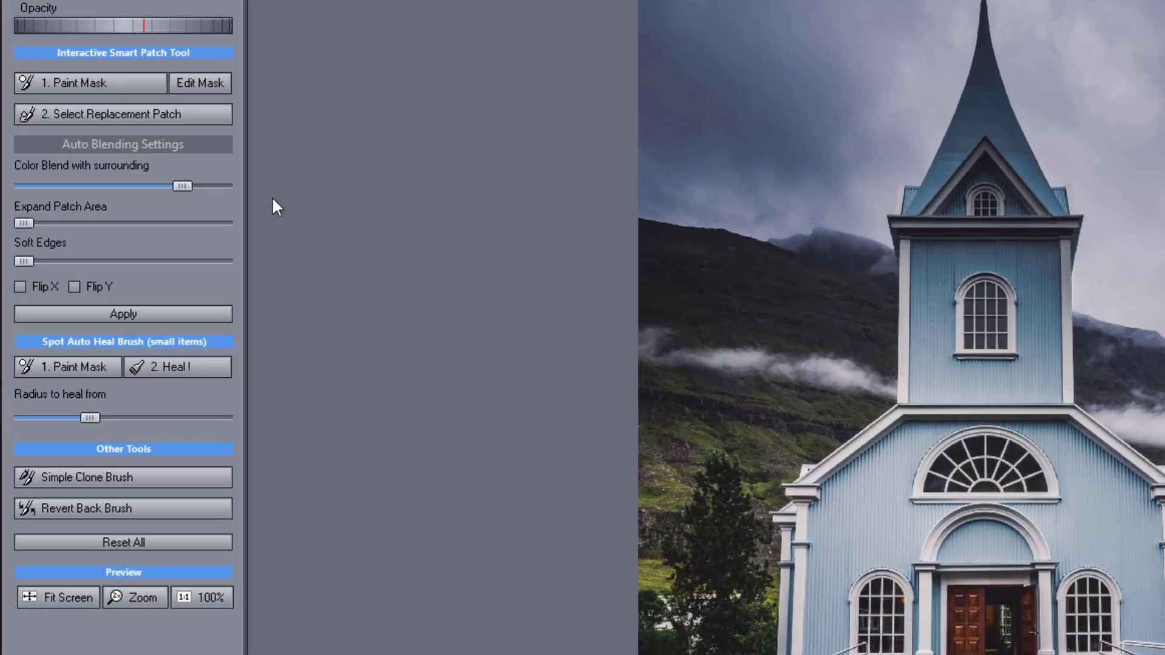
pyautogui.moveTo(837, 256); pyautogui.dragTo(830, 277)
pyautogui.moveTo(977, 255); pyautogui.dragTo(990, 357)
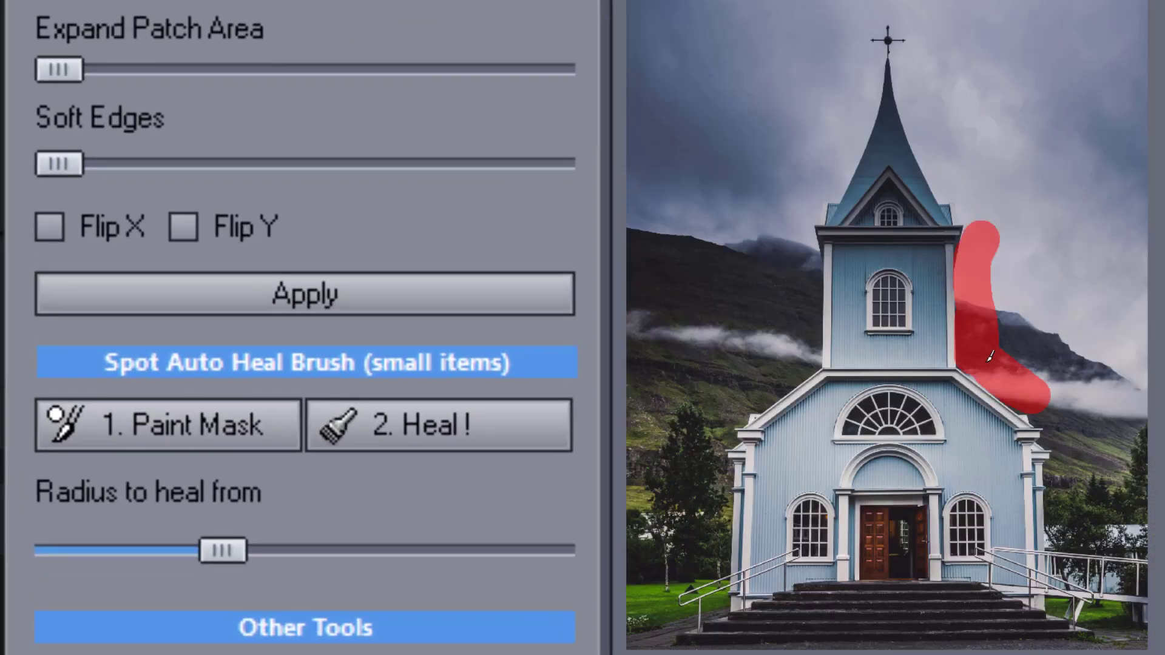
pyautogui.moveTo(1048, 326); pyautogui.dragTo(1084, 138)
pyautogui.moveTo(749, 246)
pyautogui.mouseDown()
pyautogui.moveTo(807, 261)
pyautogui.moveTo(709, 284)
pyautogui.moveTo(770, 298)
pyautogui.mouseUp()
pyautogui.moveTo(724, 287)
pyautogui.mouseDown()
pyautogui.moveTo(745, 126)
pyautogui.moveTo(755, 126)
pyautogui.mouseUp()
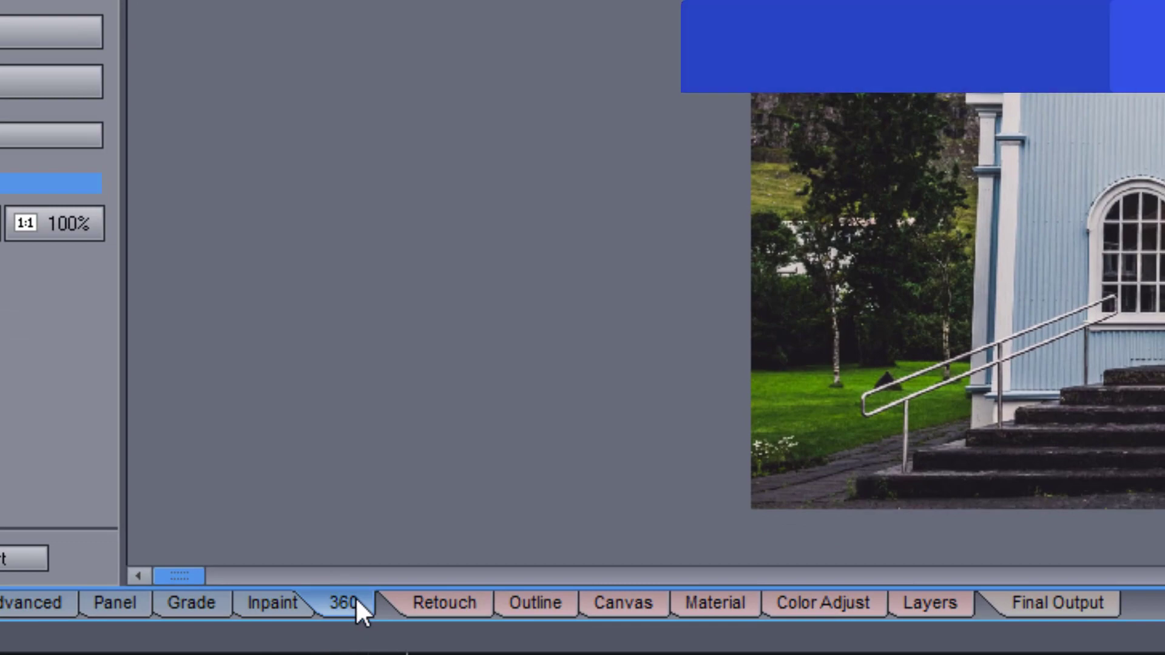
# - Look at the 360 settings and open the Gogh V7 preset in the Template Editor
pyautogui.click(355, 604)
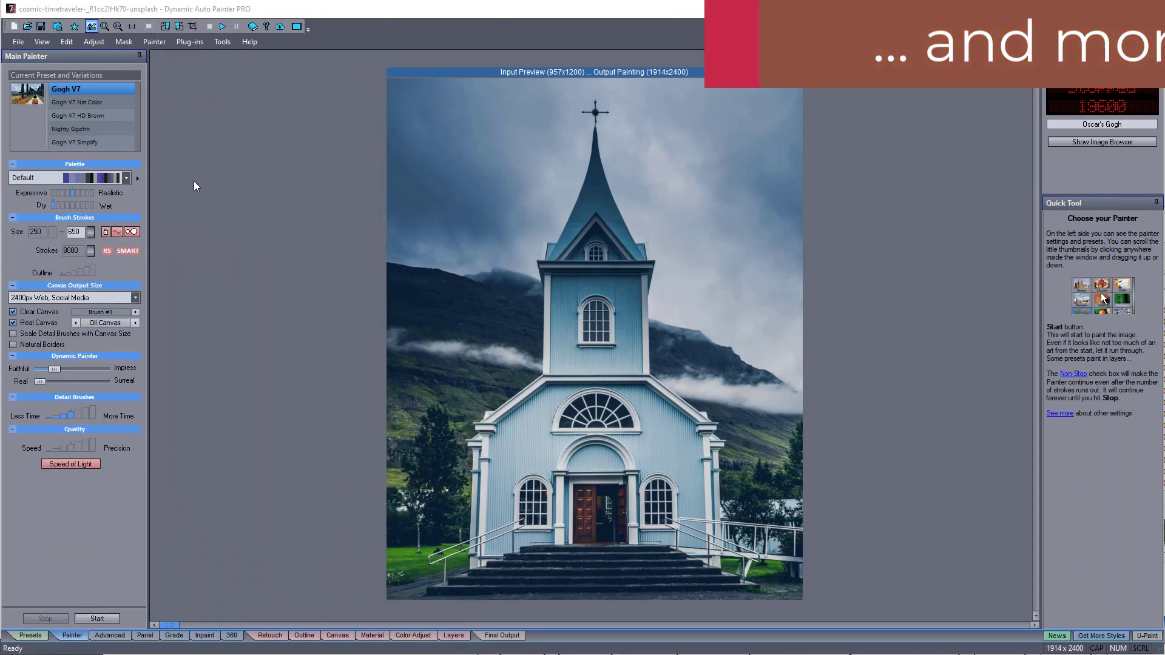
pyautogui.moveTo(110, 90)
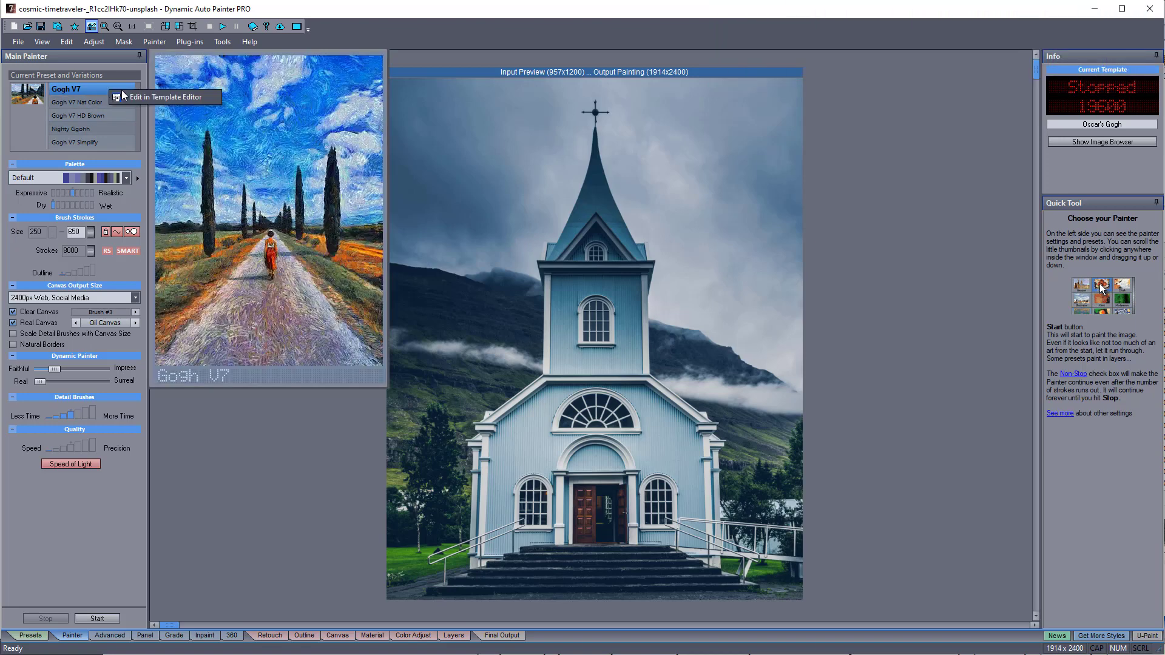
pyautogui.click(136, 98)
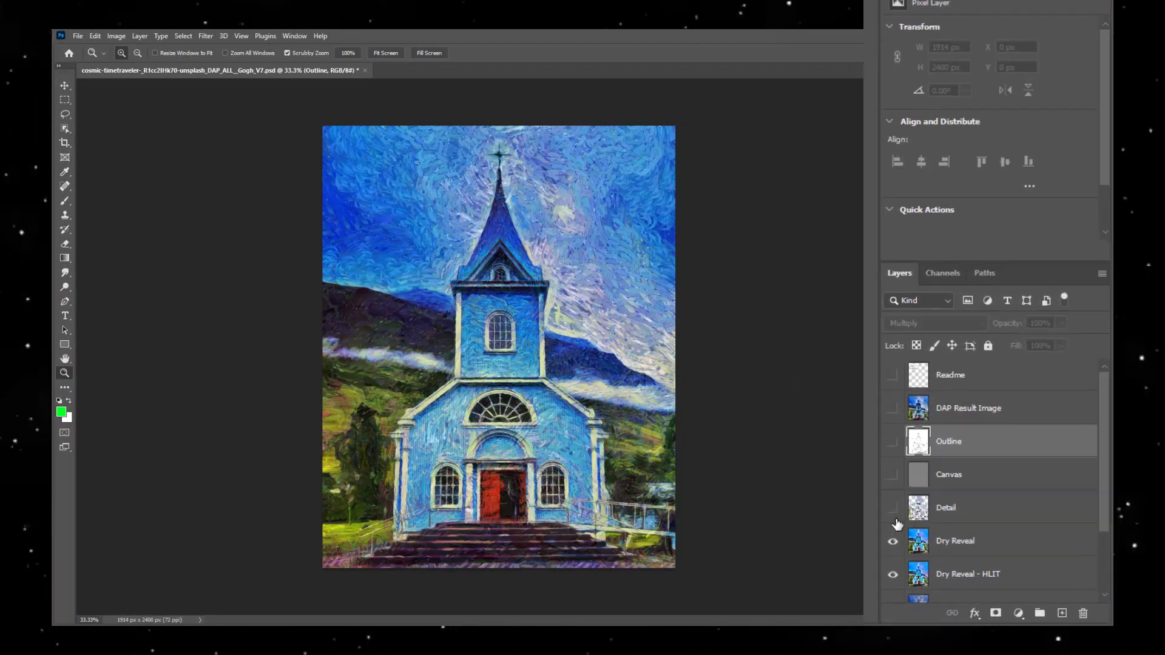
# - Switch to Photoshop and show the Detail layer of the layered PSD export of the painting
pyautogui.click(963, 546)
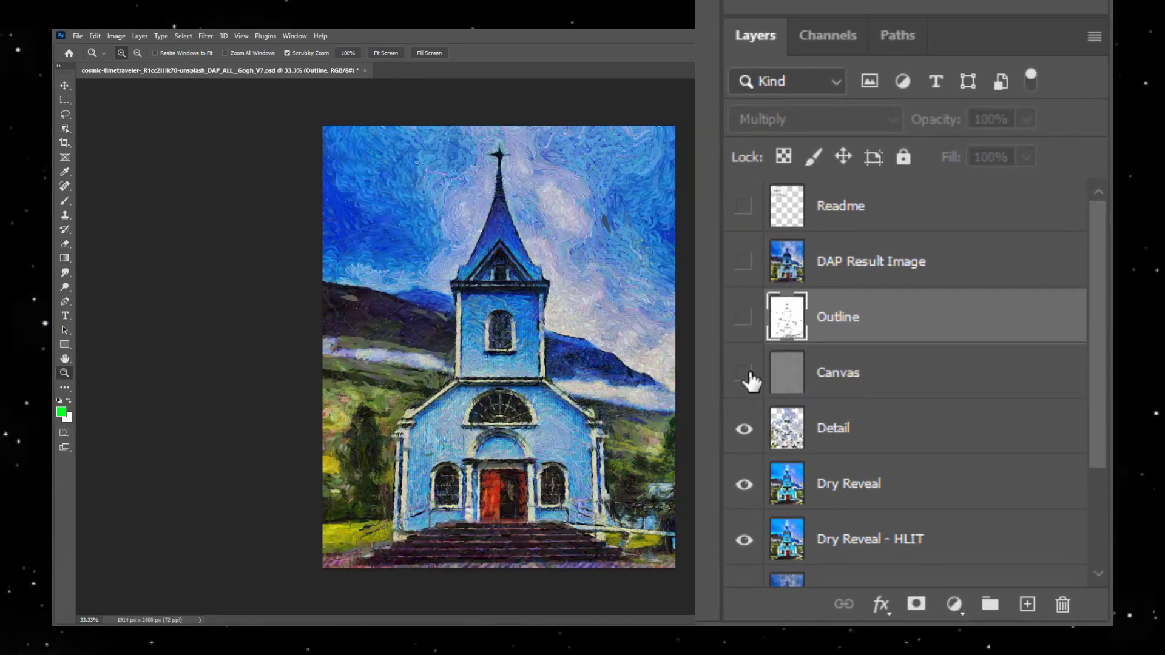